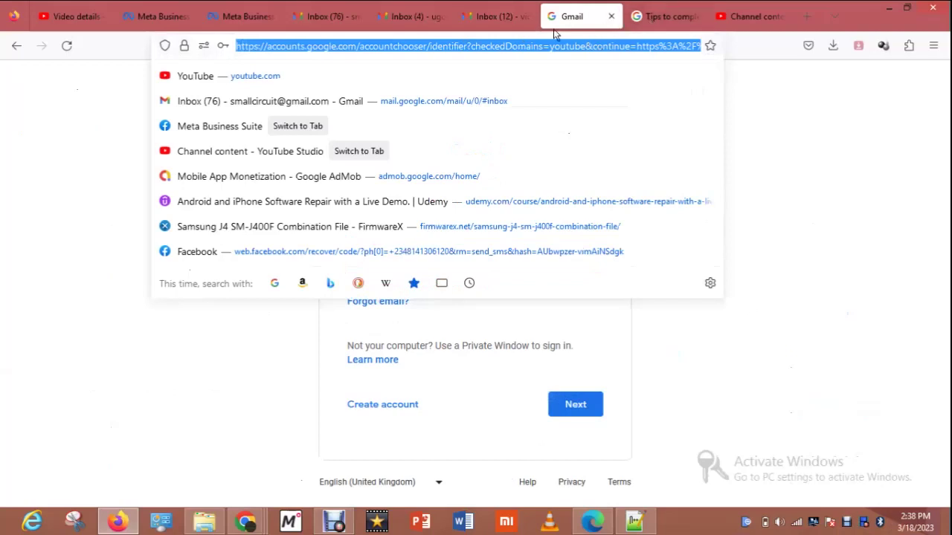
- Search Google for 'blogger' and open the Blogger dashboard for the zems blog
{"action": "type", "text": "blo"}
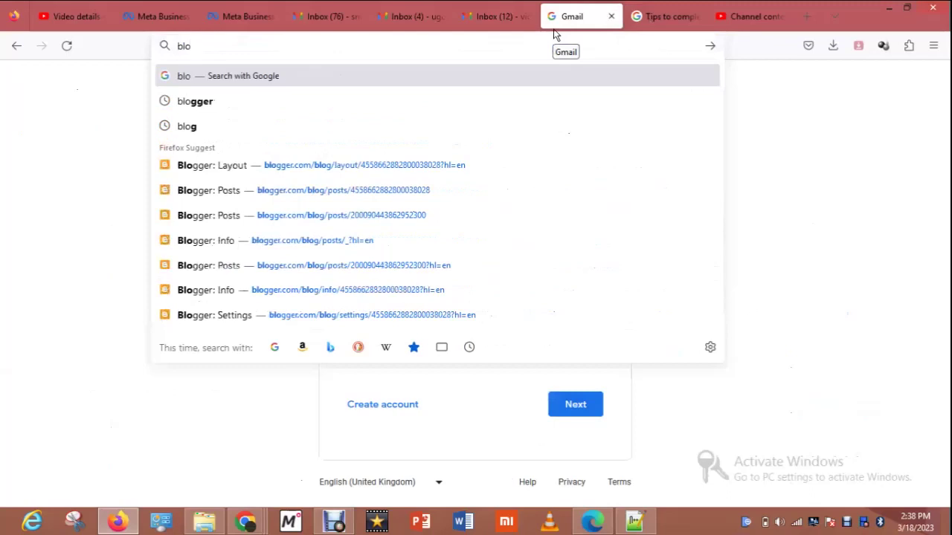
{"action": "type", "text": "gger"}
{"action": "key", "text": "Return"}
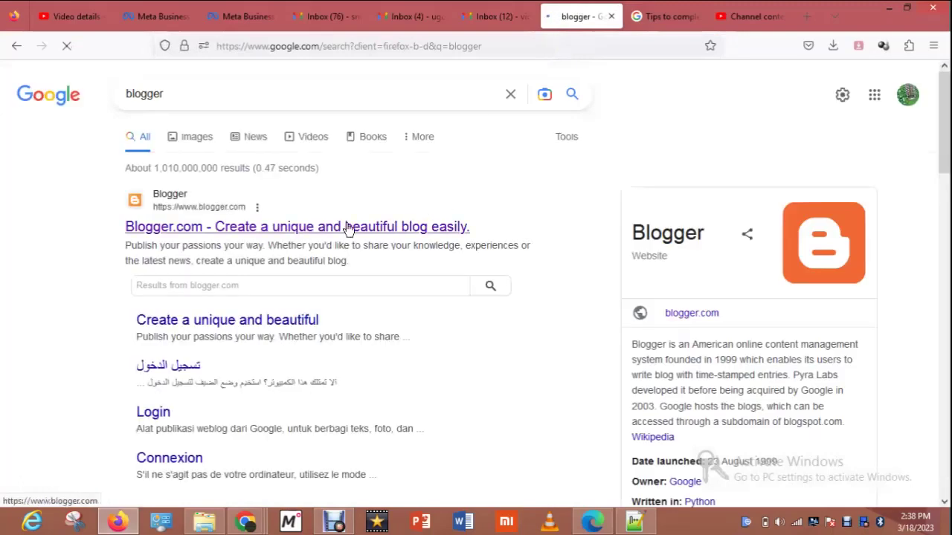
{"action": "left_click", "coordinate": [321, 226]}
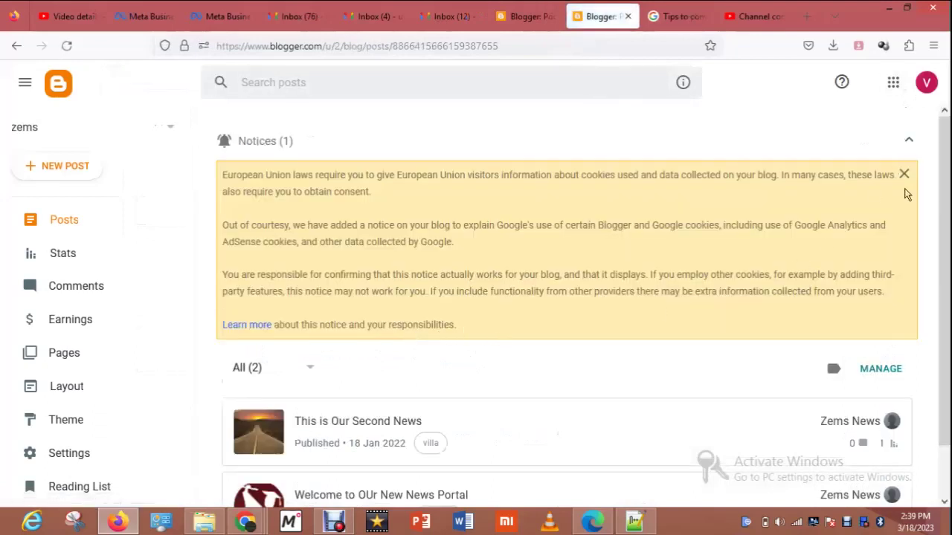
- Start a new blog titled 'Market Square' with a capital M
{"action": "scroll", "coordinate": [494, 208], "scroll_direction": "down", "scroll_amount": 1}
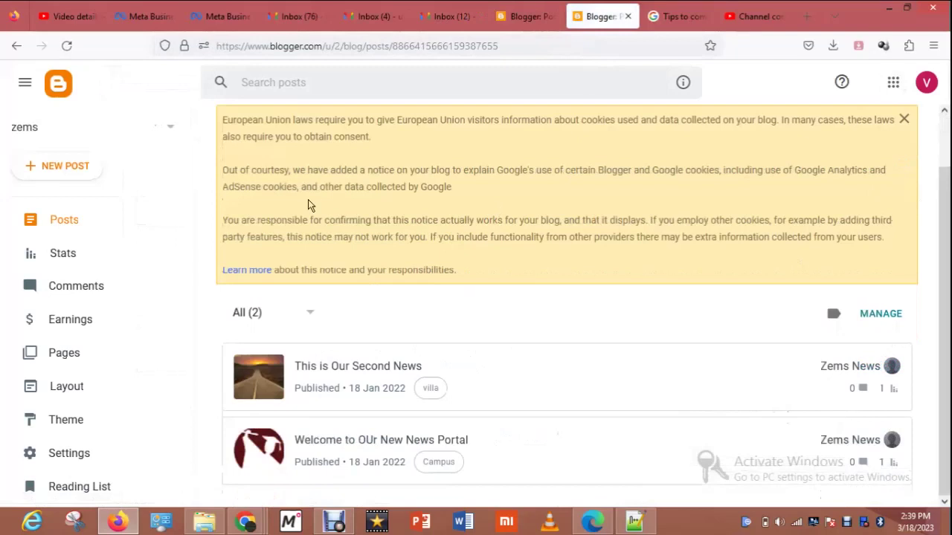
{"action": "left_click", "coordinate": [160, 128]}
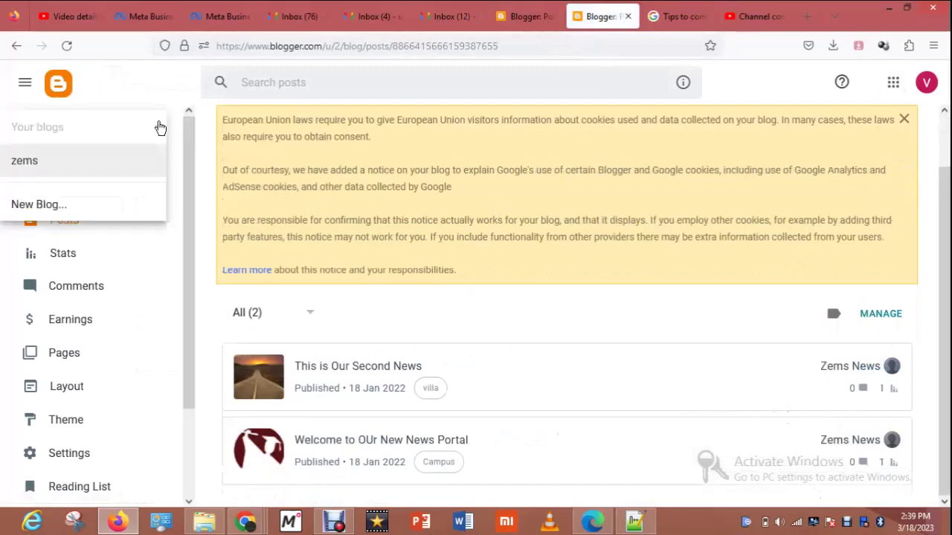
{"action": "left_click", "coordinate": [68, 204]}
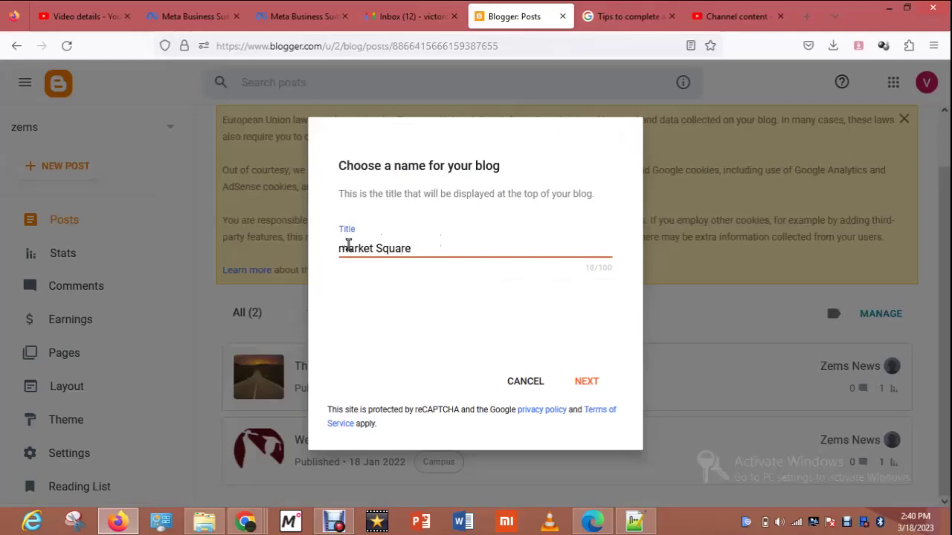
{"action": "key", "text": "BackSpace"}
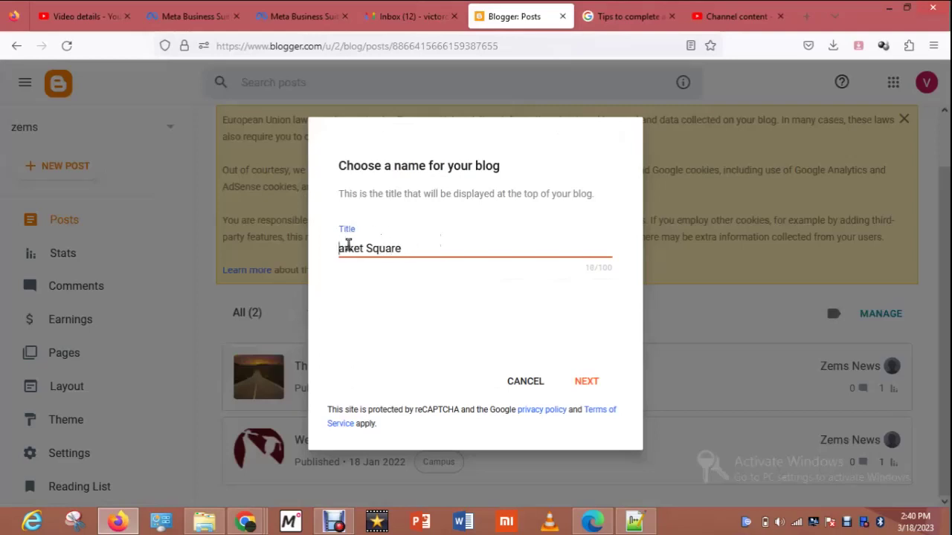
{"action": "type", "text": "M"}
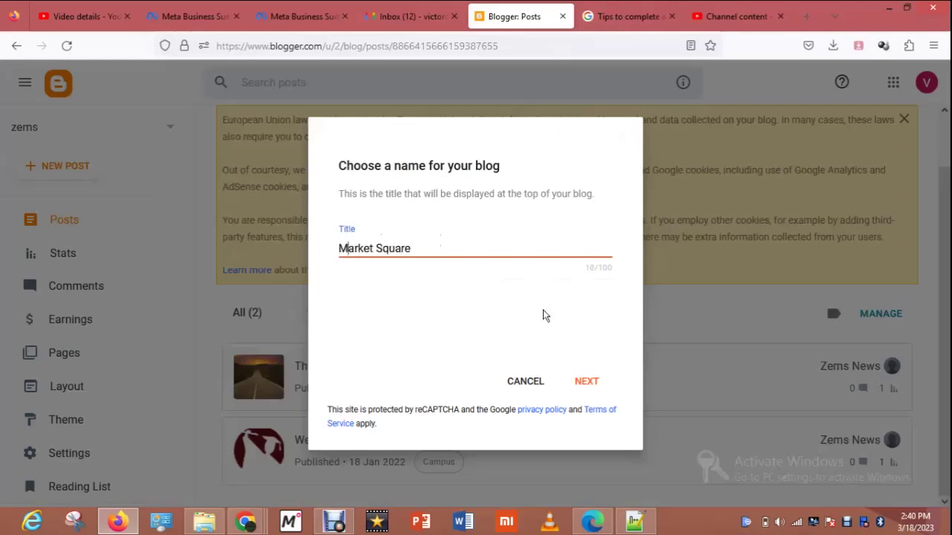
{"action": "left_click", "coordinate": [586, 380]}
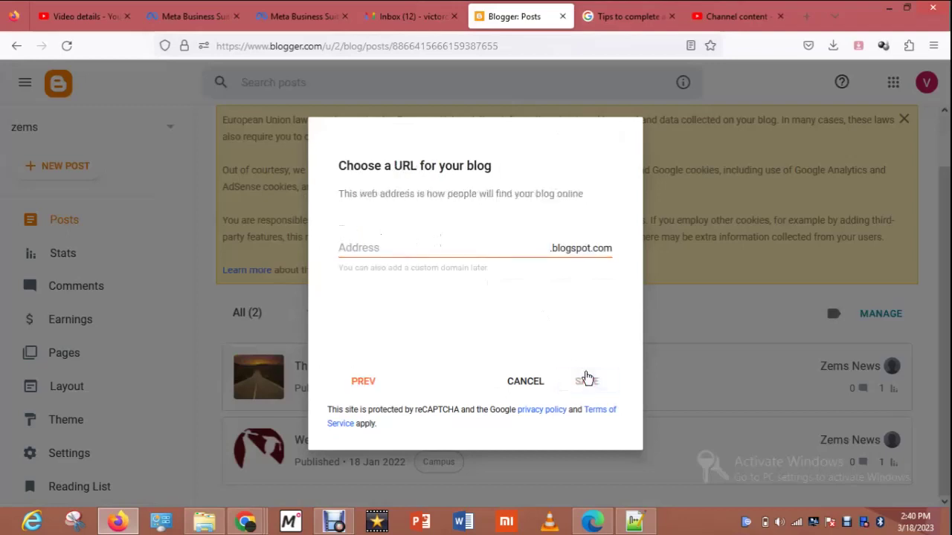
- Set the blog address to tomarketsquare.blogspot.com and create the blog
{"action": "left_click", "coordinate": [418, 240]}
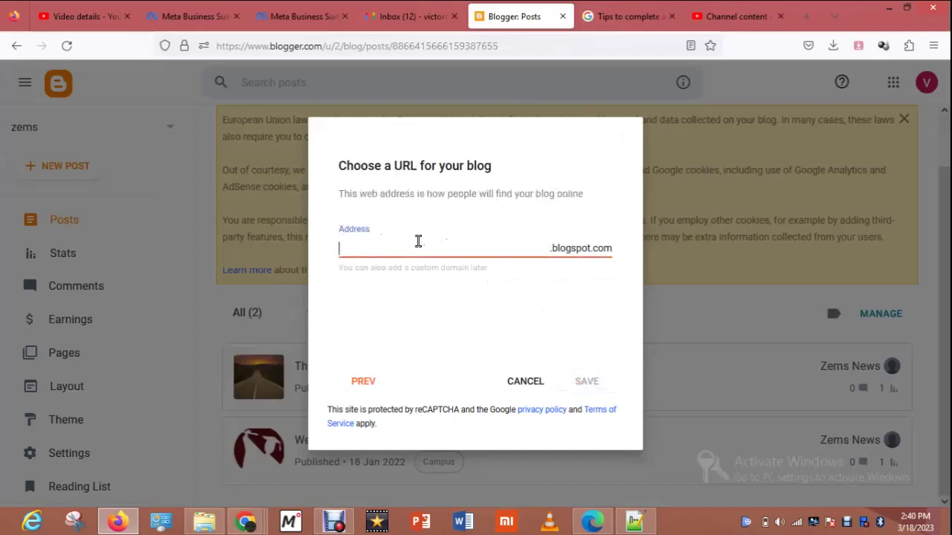
{"action": "type", "text": "marketsquare"}
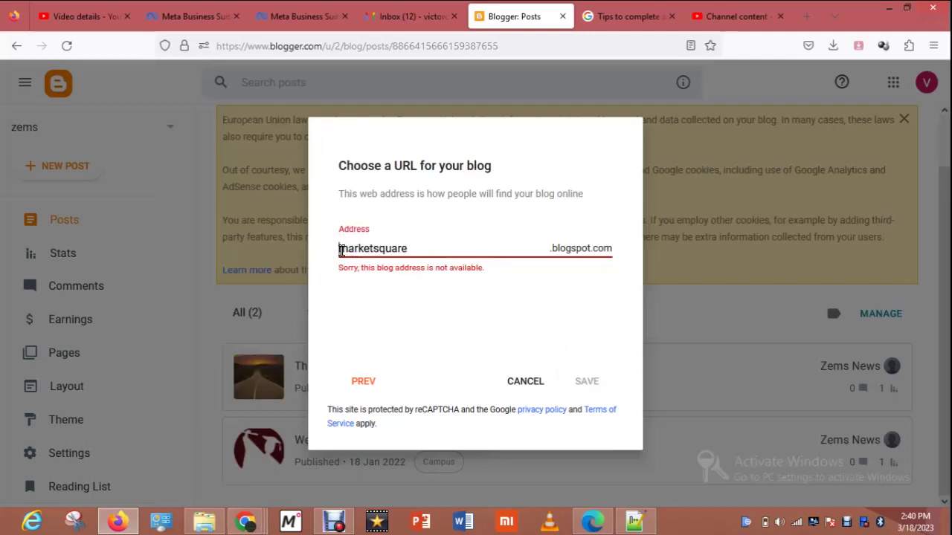
{"action": "type", "text": "to"}
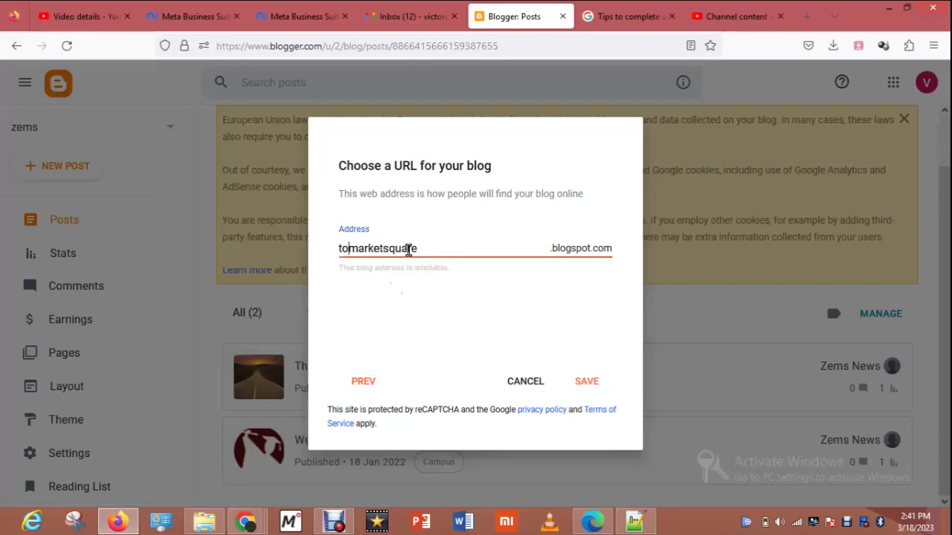
{"action": "left_click", "coordinate": [587, 382]}
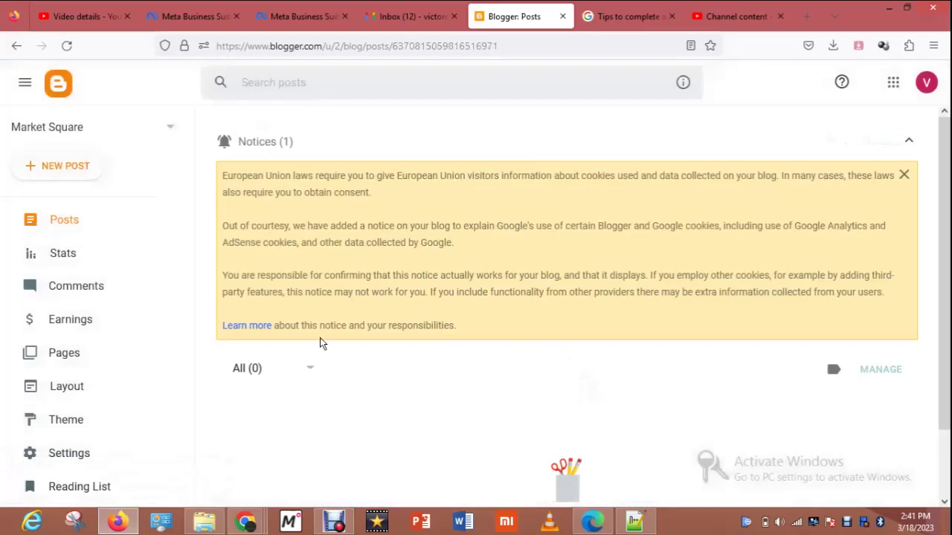
- Create a post titled 'Welcome to Our Market Square' with pasted Lorem Ipsum body text
{"action": "left_click", "coordinate": [80, 178]}
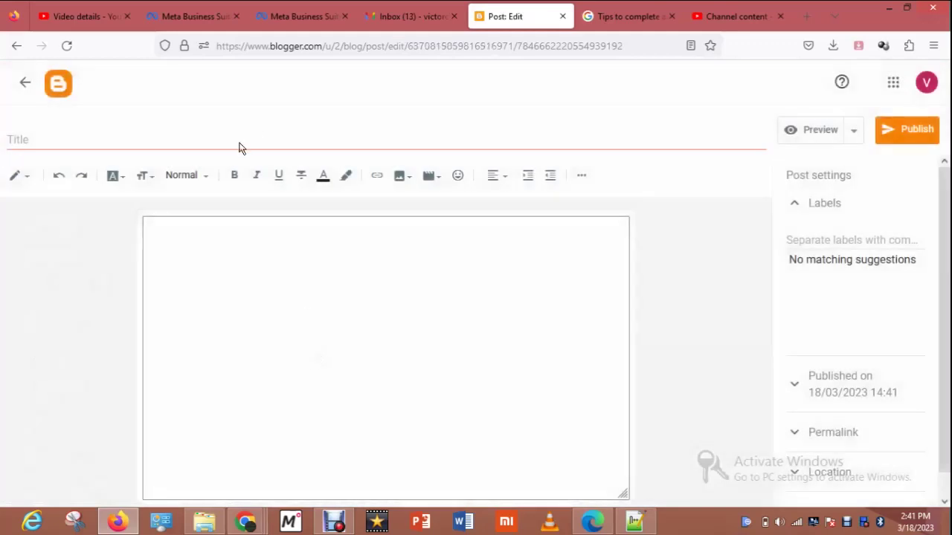
{"action": "left_click", "coordinate": [239, 148]}
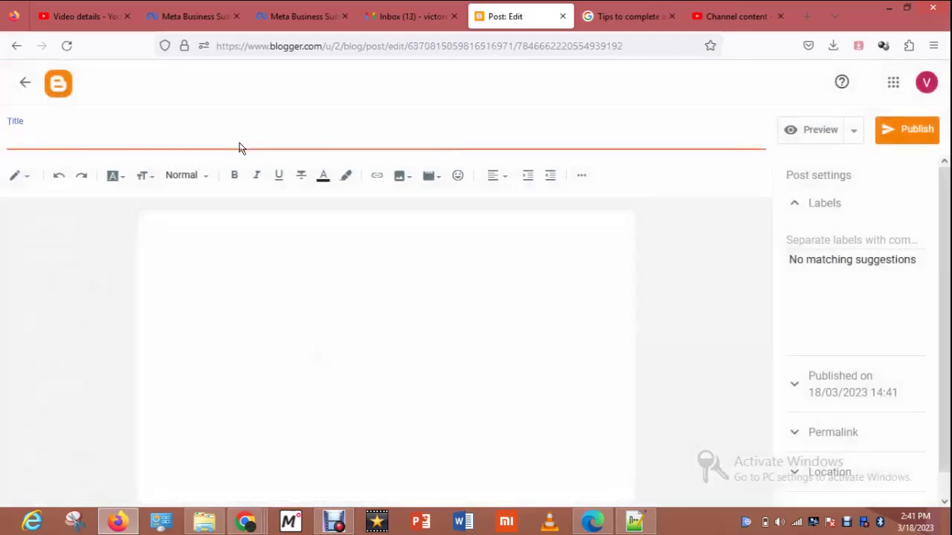
{"action": "type", "text": "Welcome to Our Market Sqaure"}
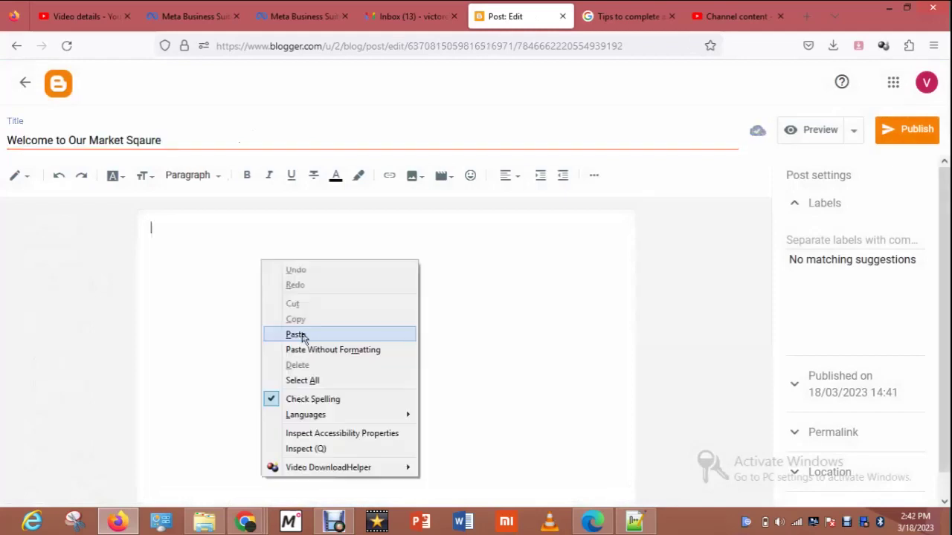
{"action": "left_click", "coordinate": [302, 334]}
{"action": "right_click", "coordinate": [171, 254]}
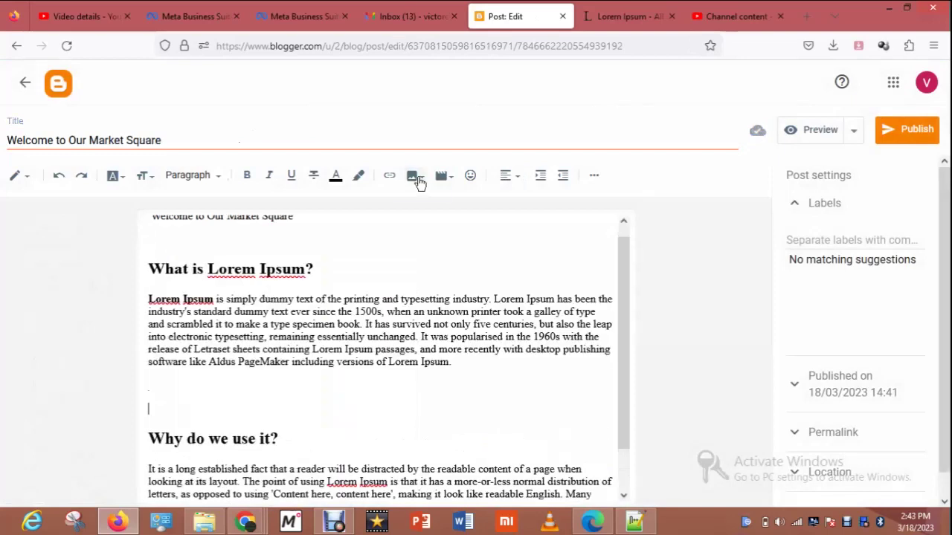
{"action": "left_click", "coordinate": [414, 178]}
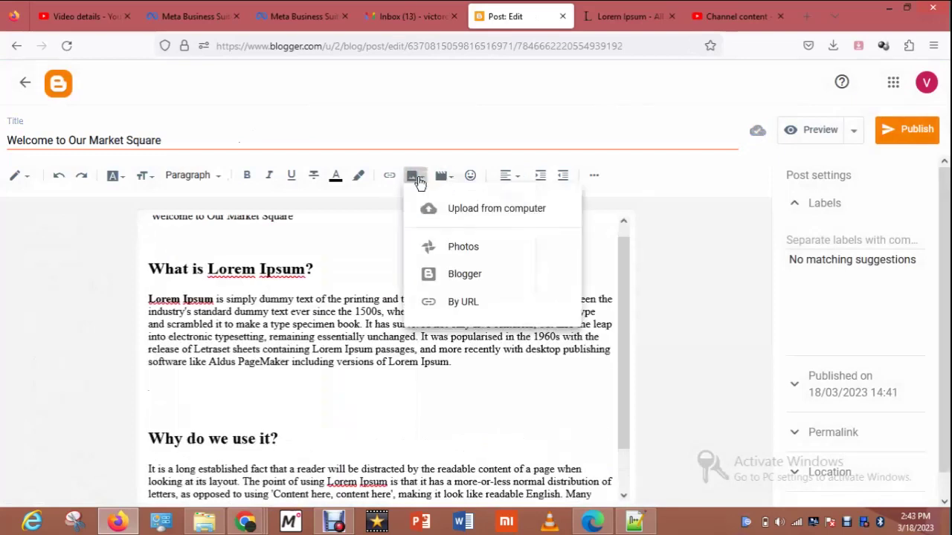
- Upload the Future Gaming image from the computer into the post
{"action": "left_click", "coordinate": [455, 214]}
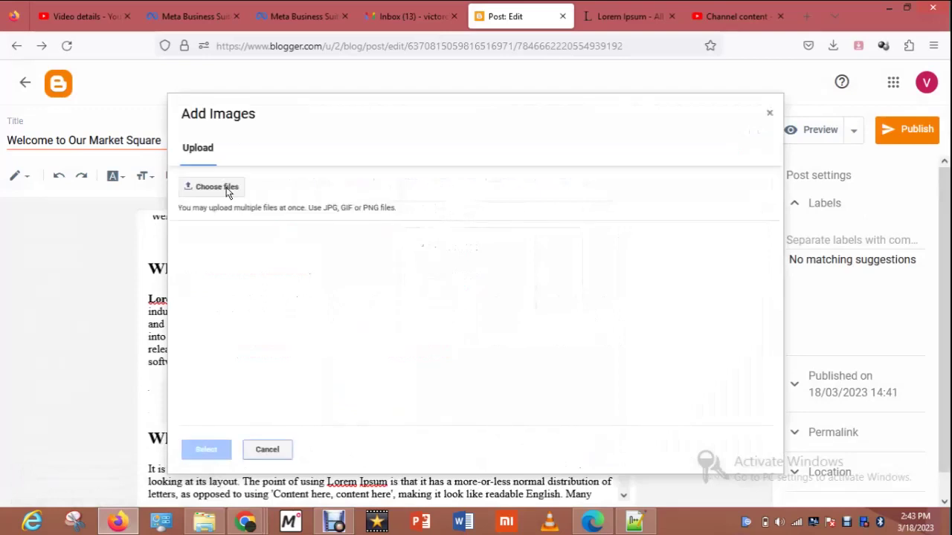
{"action": "left_click", "coordinate": [228, 190]}
{"action": "double_click", "coordinate": [148, 216]}
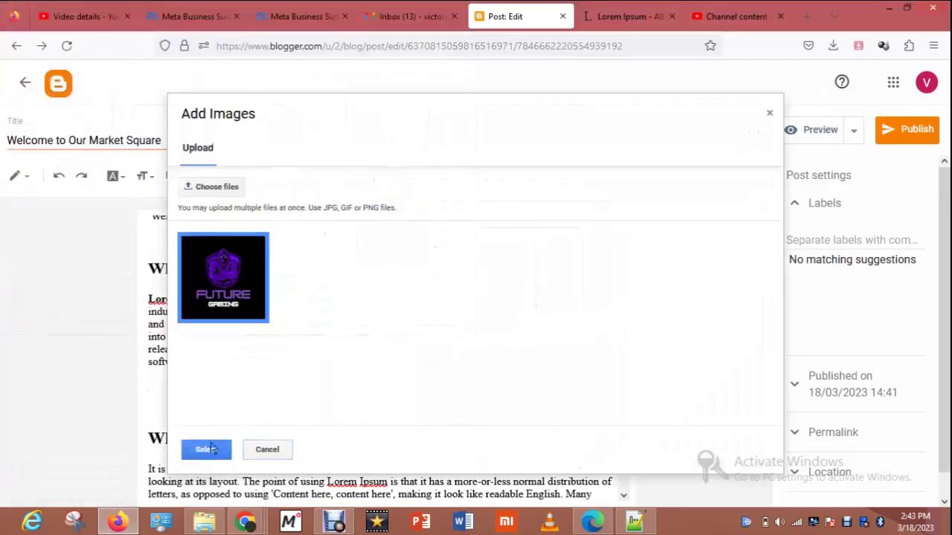
{"action": "left_click", "coordinate": [211, 448]}
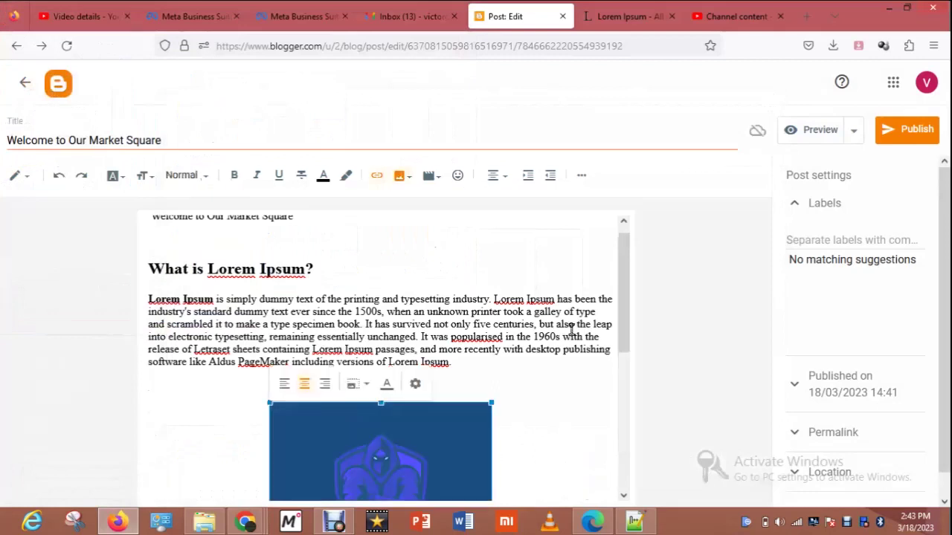
- Label the post product1 and publish it
{"action": "scroll", "coordinate": [571, 330], "scroll_direction": "down", "scroll_amount": 3}
{"action": "left_click", "coordinate": [817, 207]}
{"action": "left_click", "coordinate": [818, 208]}
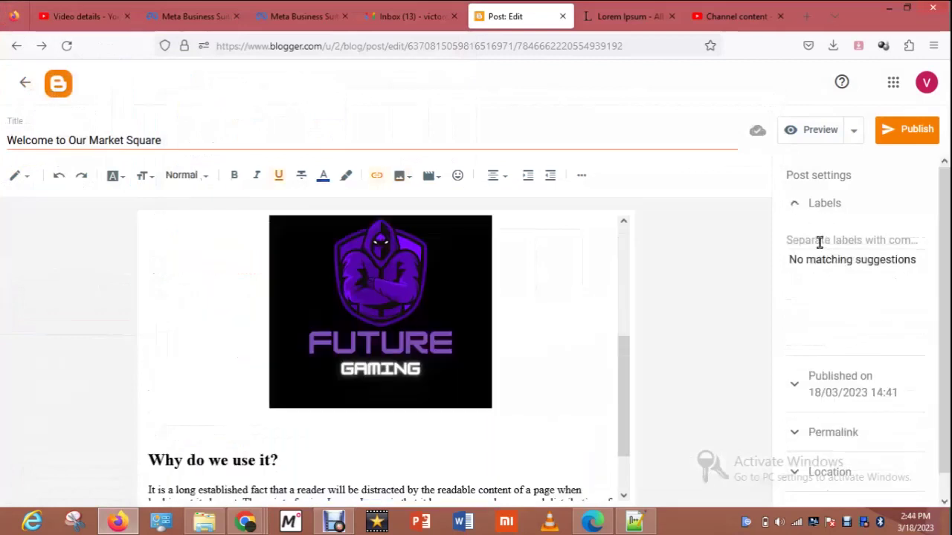
{"action": "left_click", "coordinate": [818, 243]}
{"action": "type", "text": "m"}
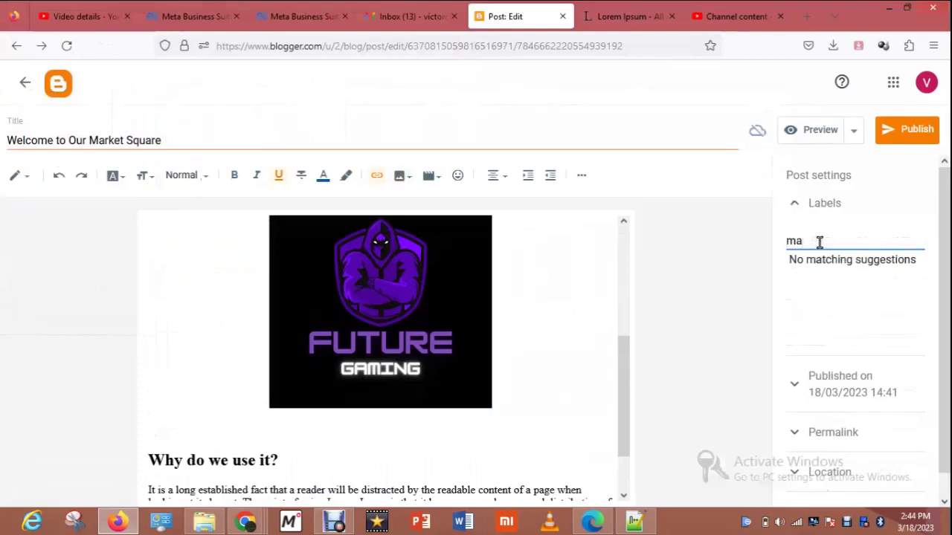
{"action": "type", "text": "a"}
{"action": "key", "text": "BackSpace"}
{"action": "key", "text": "BackSpace"}
{"action": "type", "text": "product1"}
{"action": "left_click", "coordinate": [899, 133]}
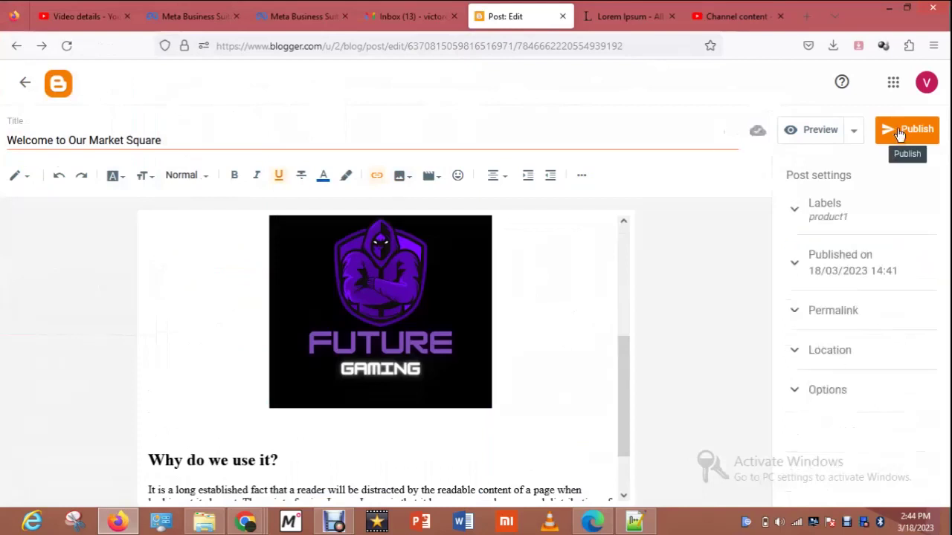
{"action": "left_click", "coordinate": [899, 132]}
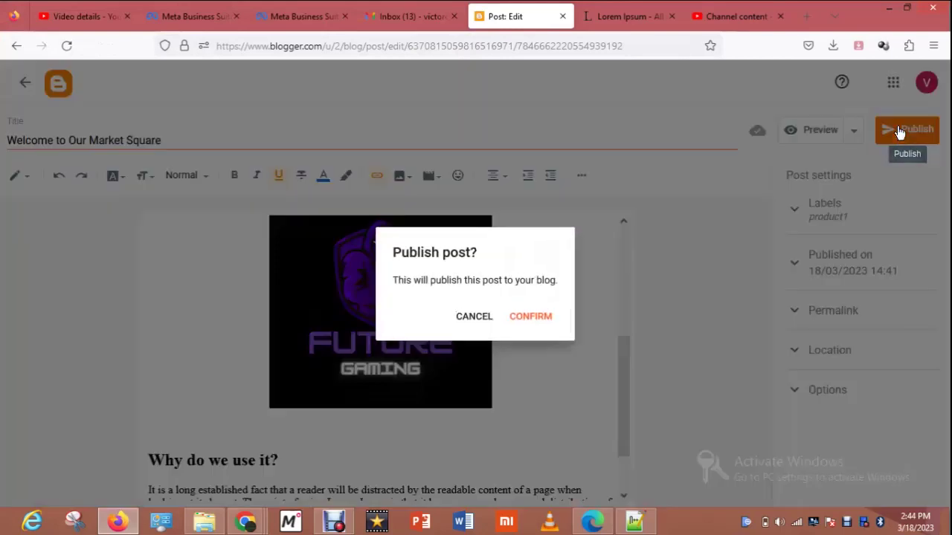
{"action": "left_click", "coordinate": [531, 317]}
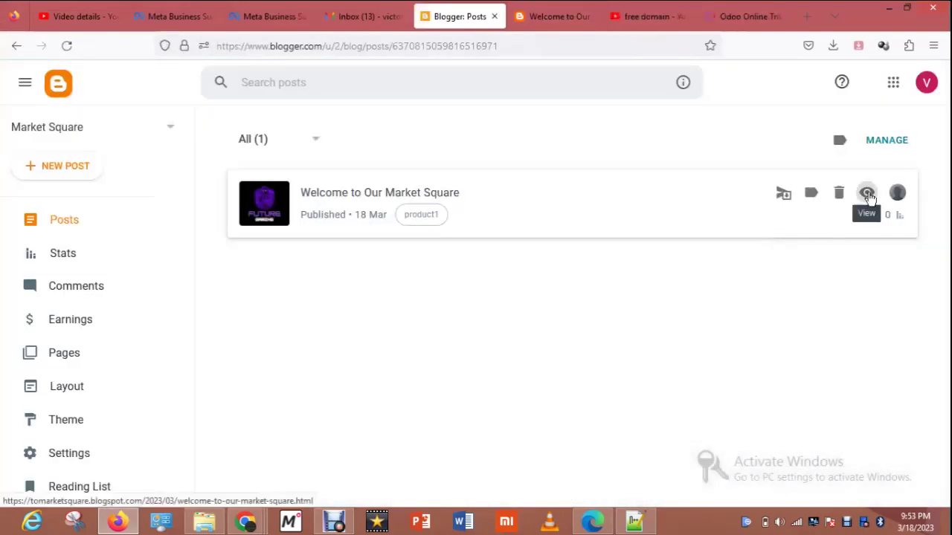
- View the live UMZU MORNING MIRACLE Dietry Supplement post showing its $52.95 price
{"action": "left_click", "coordinate": [866, 195]}
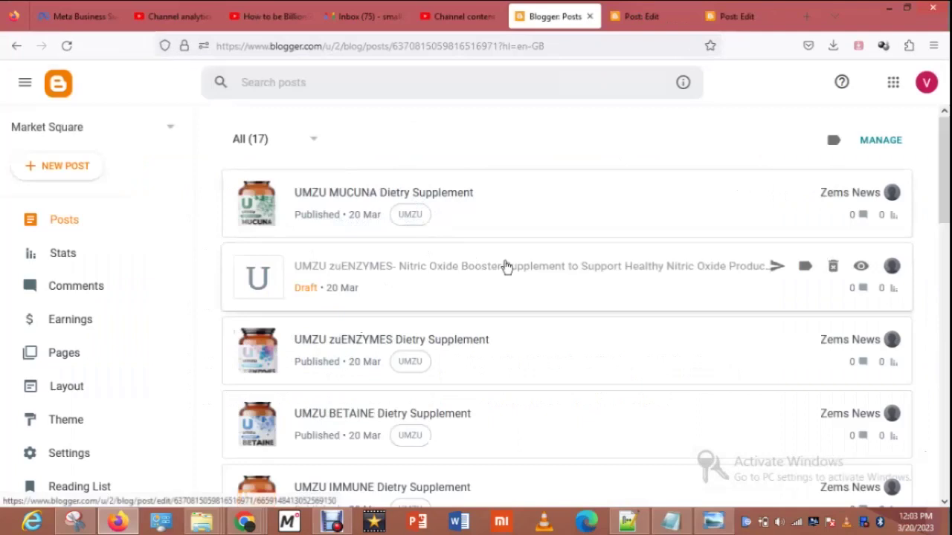
{"action": "left_click", "coordinate": [68, 46]}
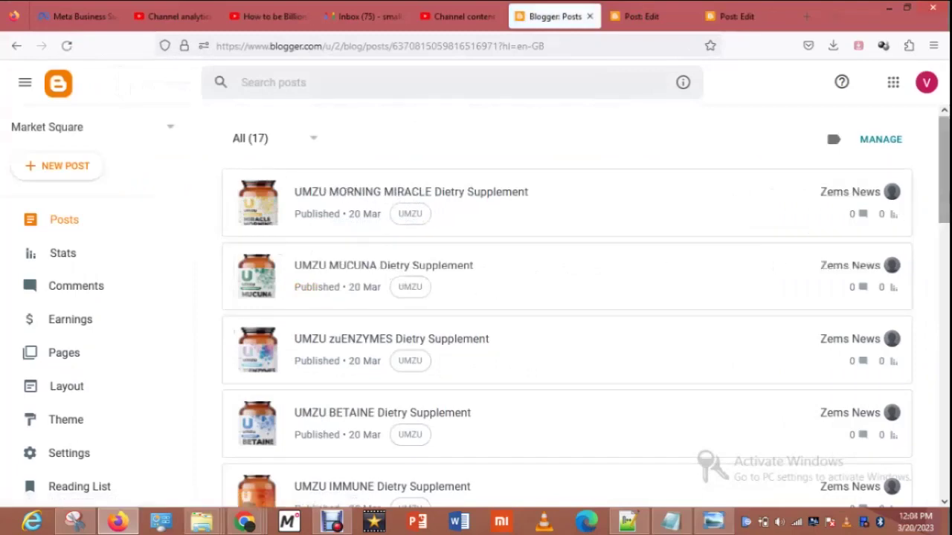
{"action": "scroll", "coordinate": [943, 194], "scroll_direction": "down", "scroll_amount": 3}
{"action": "scroll", "coordinate": [566, 308], "scroll_direction": "down", "scroll_amount": 3}
{"action": "scroll", "coordinate": [567, 308], "scroll_direction": "up", "scroll_amount": 2}
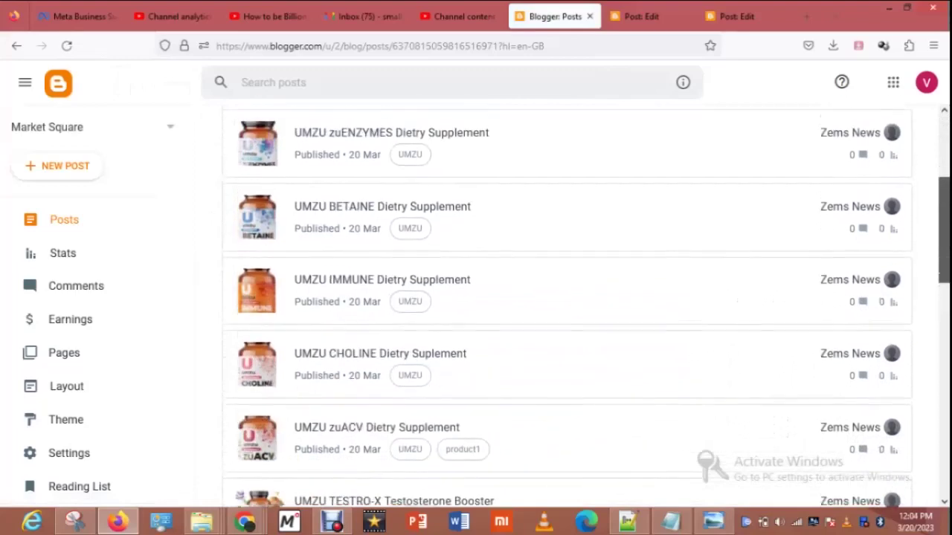
{"action": "scroll", "coordinate": [567, 307], "scroll_direction": "up", "scroll_amount": 3}
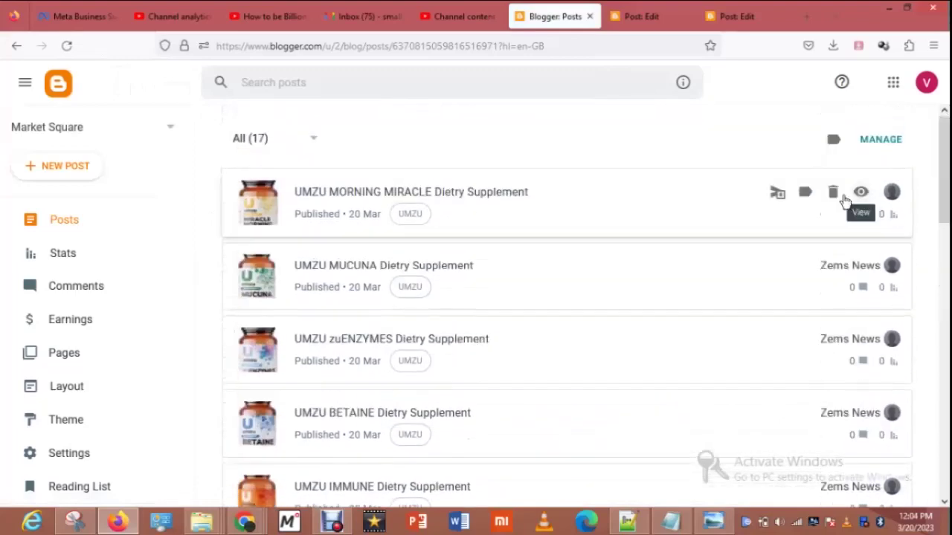
{"action": "left_click", "coordinate": [861, 196]}
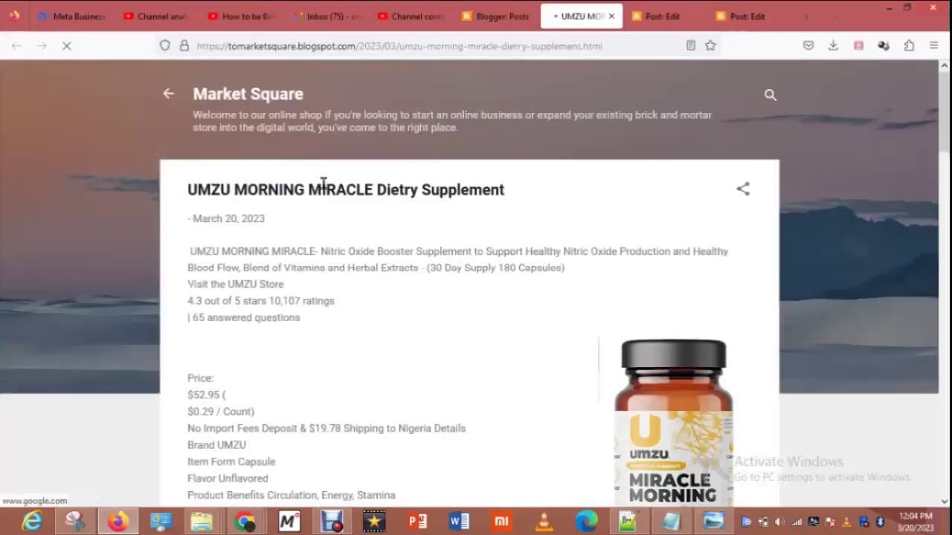
- Scroll through the Market Square Posts list showing the UMZU-labelled posts
{"action": "left_click_drag", "start_coordinate": [946, 171], "coordinate": [944, 283]}
{"action": "left_click_drag", "start_coordinate": [944, 223], "coordinate": [944, 342]}
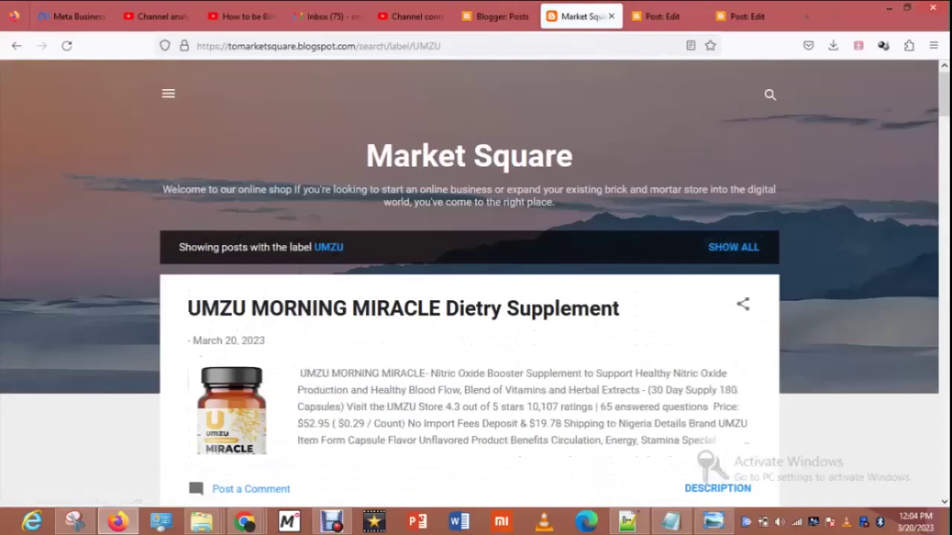
{"action": "scroll", "coordinate": [943, 97], "scroll_direction": "down", "scroll_amount": 1}
{"action": "scroll", "coordinate": [476, 298], "scroll_direction": "down", "scroll_amount": 10}
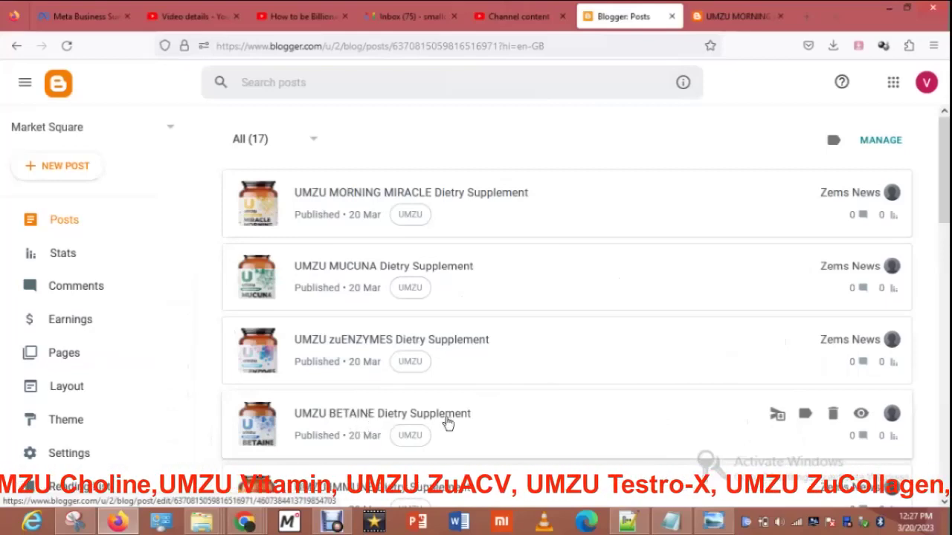
{"action": "scroll", "coordinate": [520, 297], "scroll_direction": "down", "scroll_amount": 3}
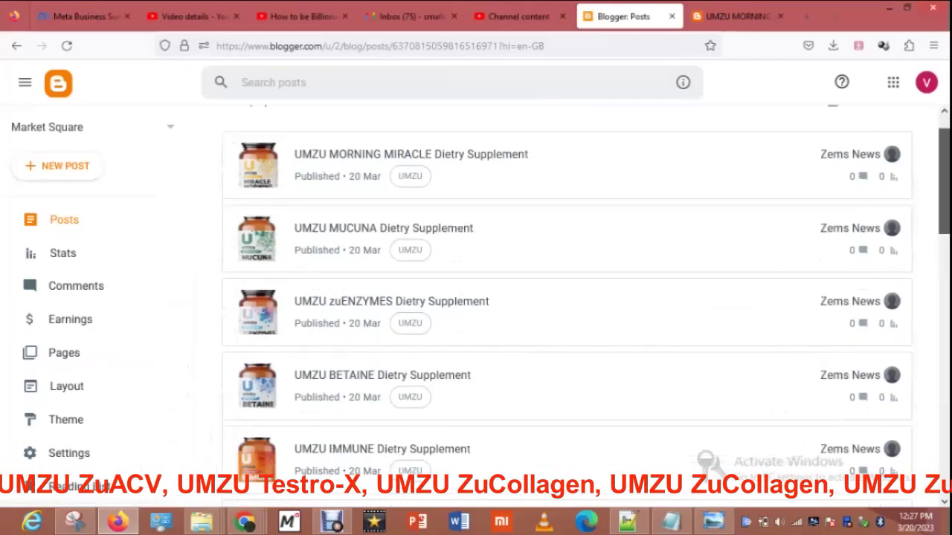
{"action": "scroll", "coordinate": [565, 298], "scroll_direction": "down", "scroll_amount": 2}
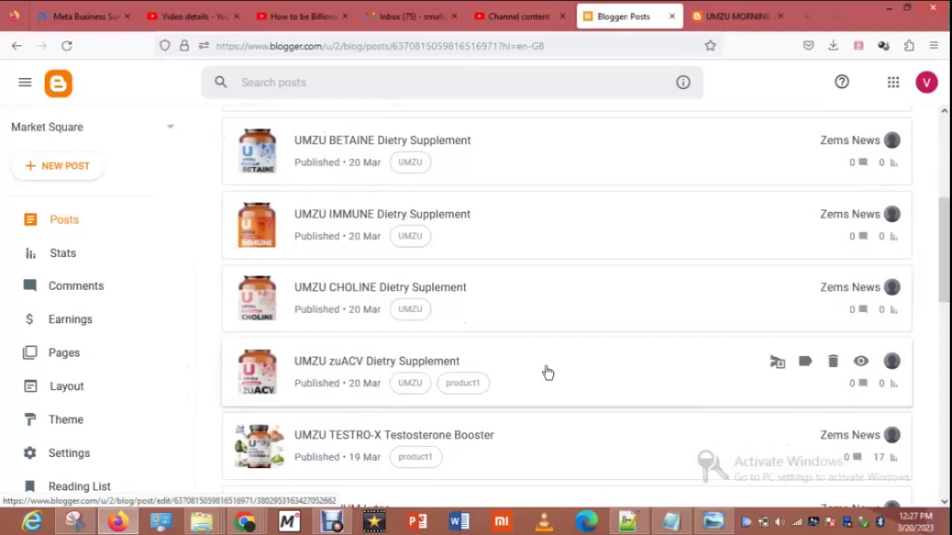
{"action": "scroll", "coordinate": [766, 344], "scroll_direction": "down", "scroll_amount": 3}
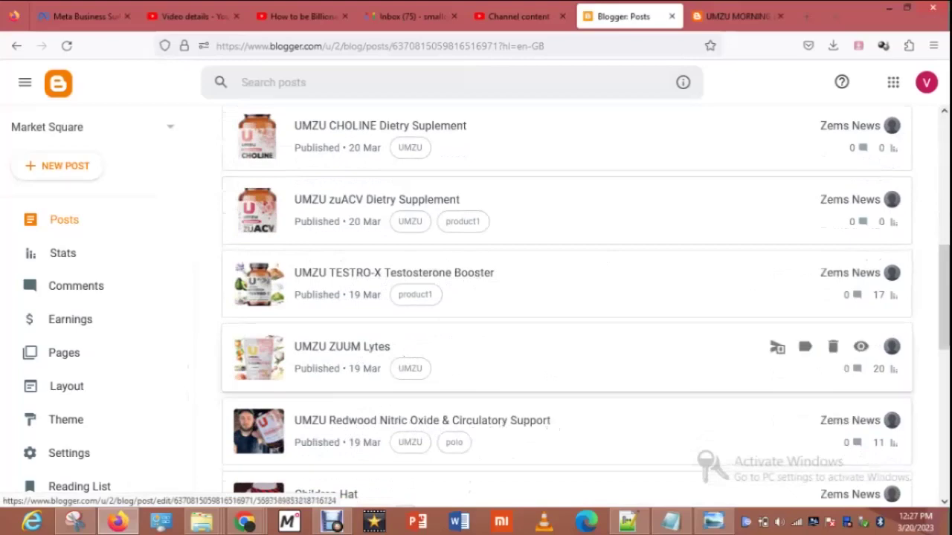
{"action": "scroll", "coordinate": [942, 312], "scroll_direction": "down", "scroll_amount": 2}
{"action": "scroll", "coordinate": [658, 279], "scroll_direction": "down", "scroll_amount": 3}
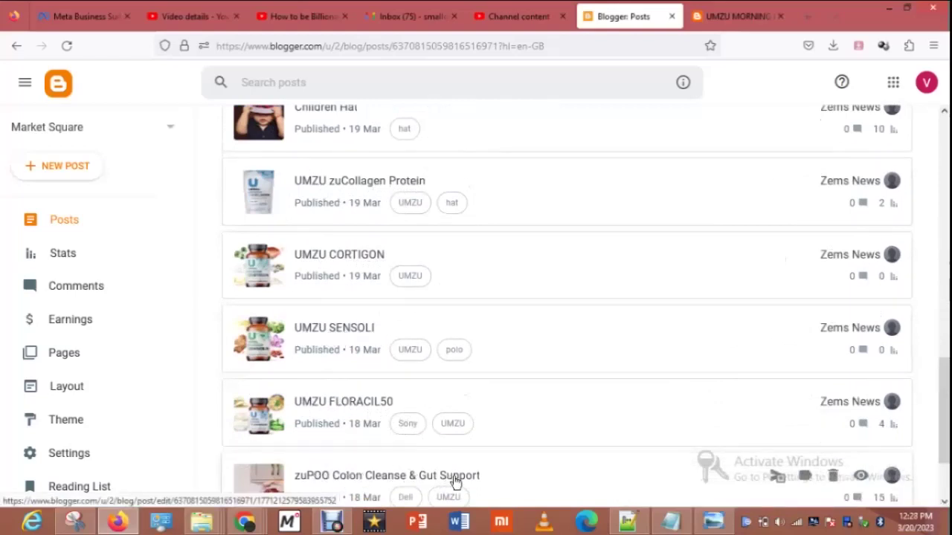
{"action": "left_click_drag", "start_coordinate": [944, 372], "coordinate": [942, 149]}
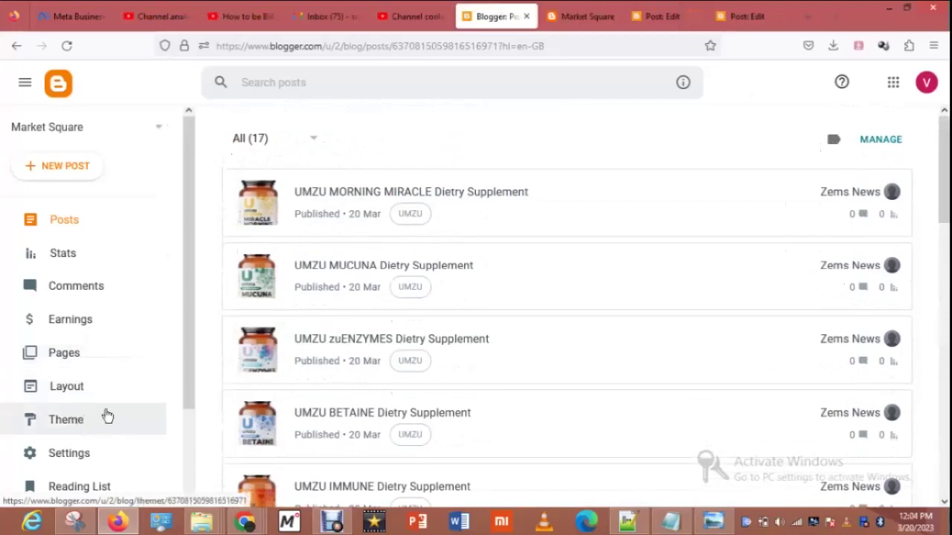
- Download a backup of the Contempo Light theme, then open the theme's HTML editor
{"action": "left_click", "coordinate": [87, 421]}
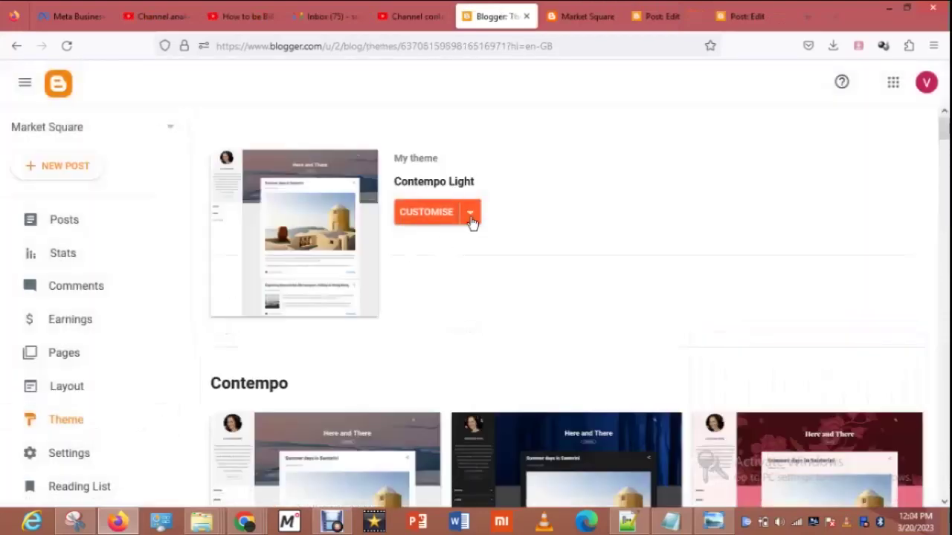
{"action": "left_click", "coordinate": [471, 217]}
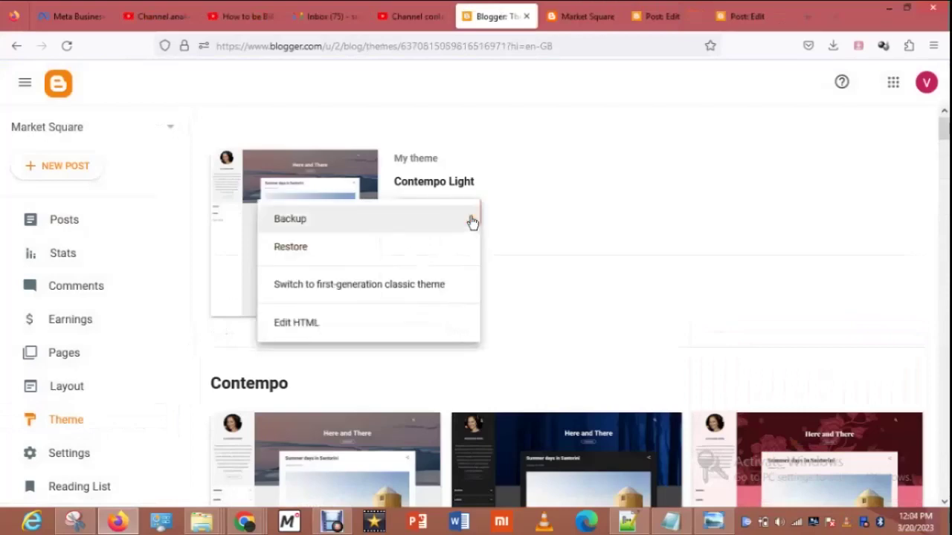
{"action": "left_click", "coordinate": [404, 220]}
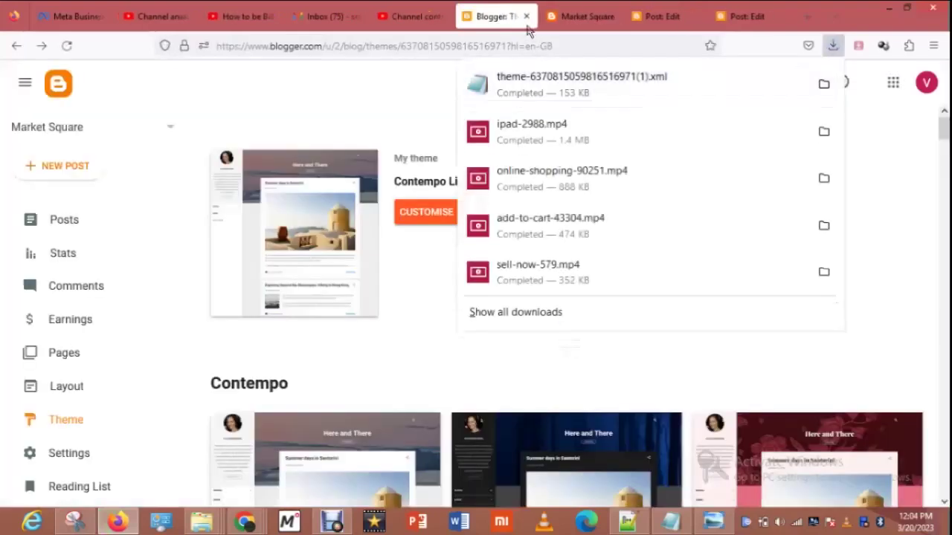
{"action": "left_click", "coordinate": [416, 294]}
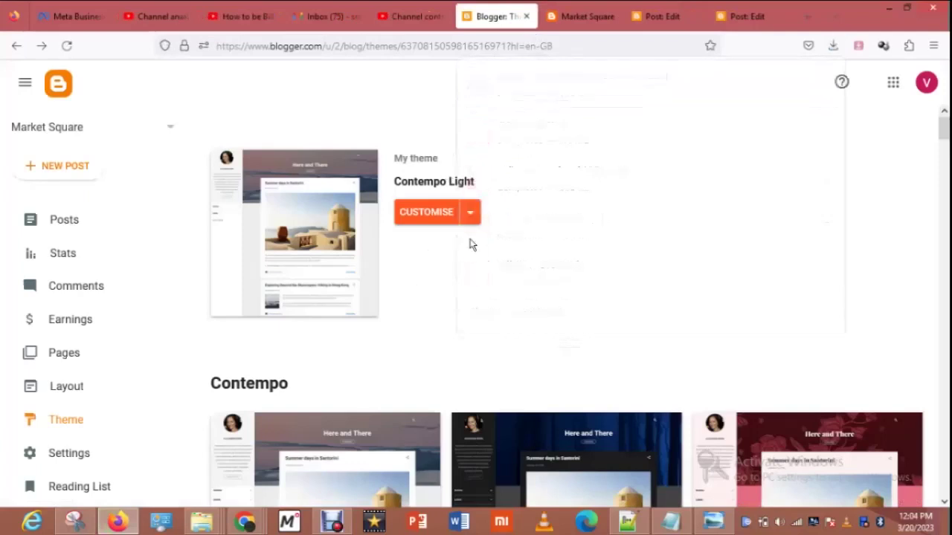
{"action": "left_click", "coordinate": [469, 217]}
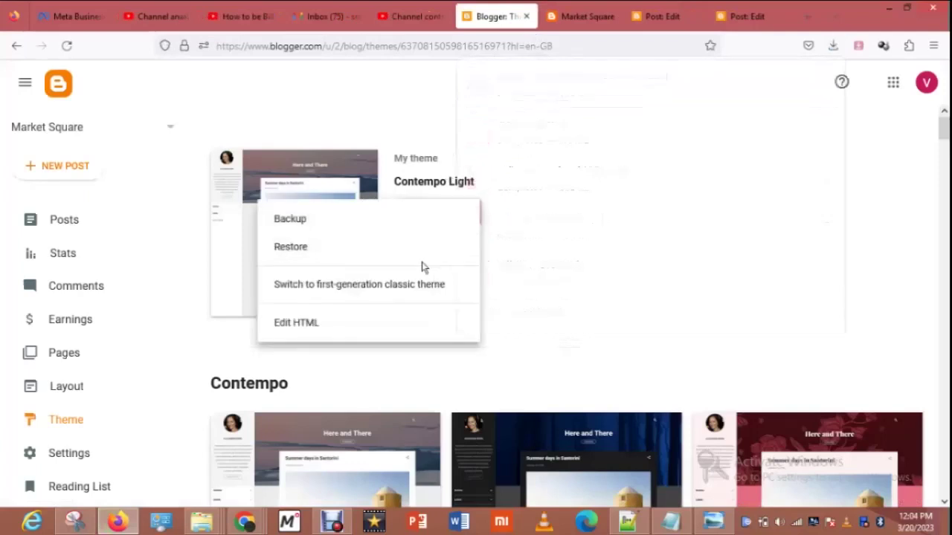
{"action": "left_click", "coordinate": [311, 325]}
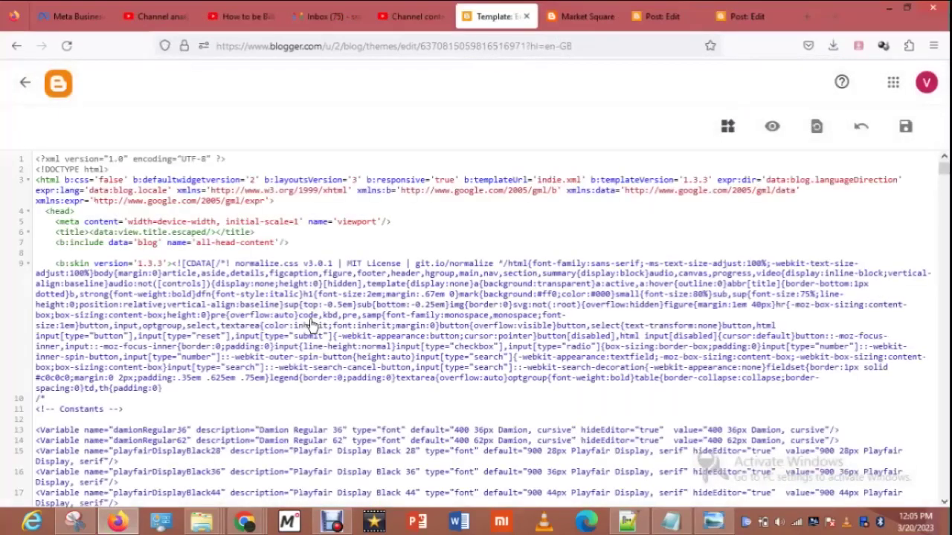
- Select all the current theme code, then switch to File Explorer
{"action": "key", "text": "ctrl+a"}
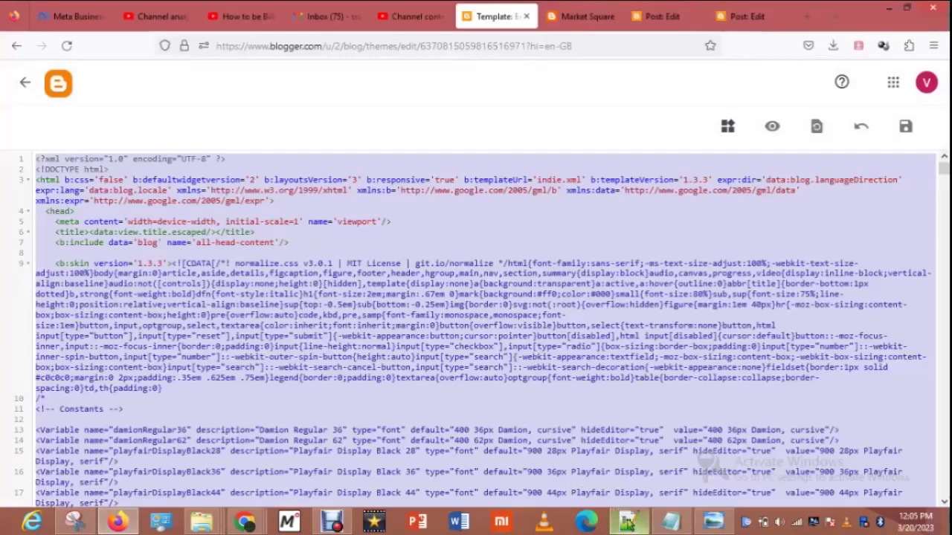
{"action": "left_click", "coordinate": [202, 522]}
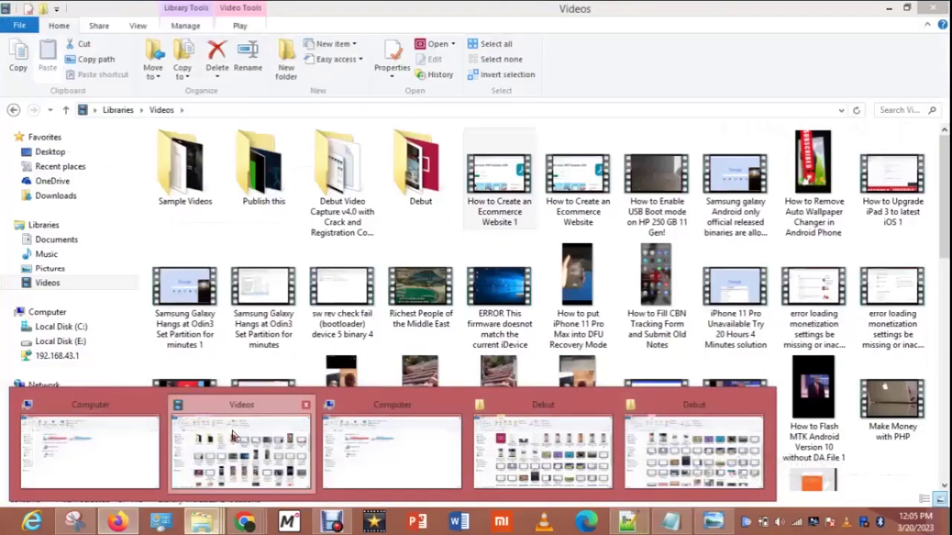
- Open the SoraMart Free Version 2.0 XML template from Downloads in Notepad++
{"action": "left_click", "coordinate": [232, 437]}
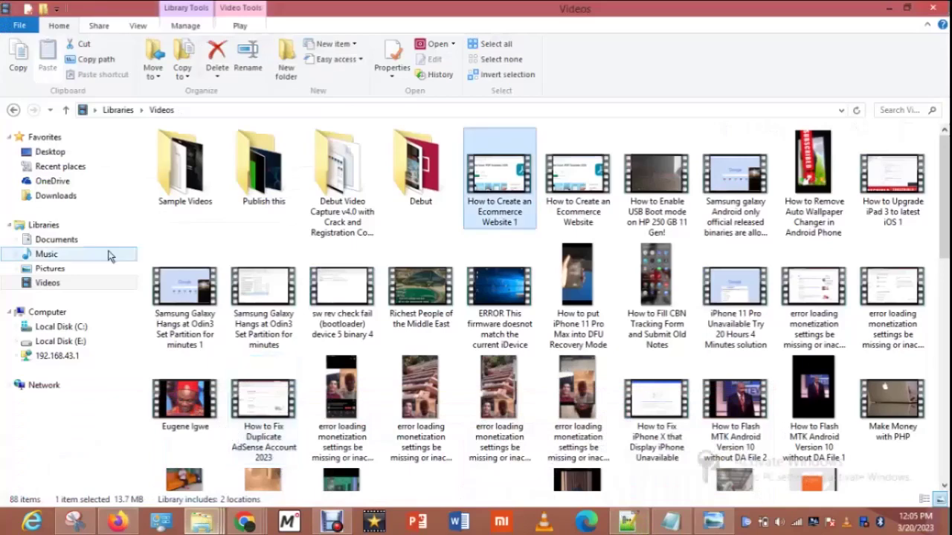
{"action": "left_click", "coordinate": [67, 199]}
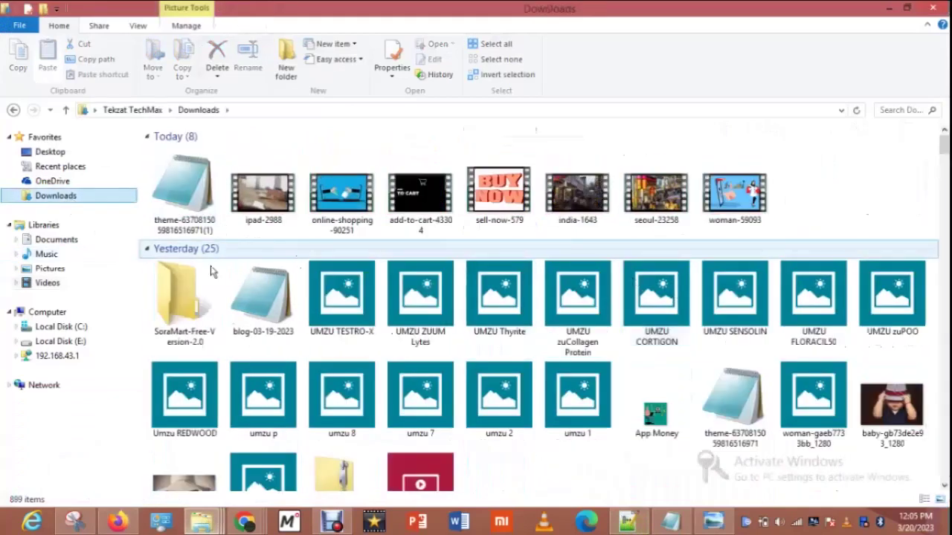
{"action": "double_click", "coordinate": [184, 293]}
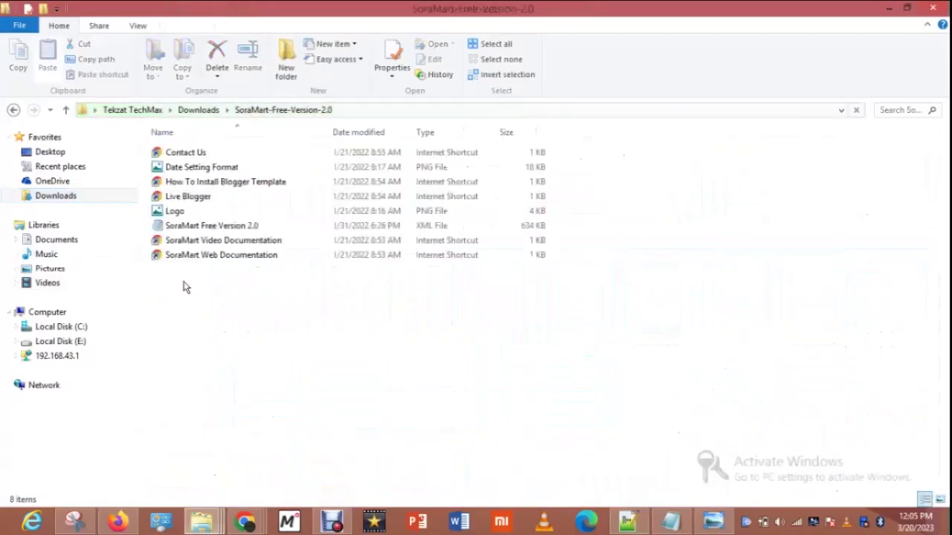
{"action": "left_click", "coordinate": [208, 232]}
{"action": "right_click", "coordinate": [208, 233]}
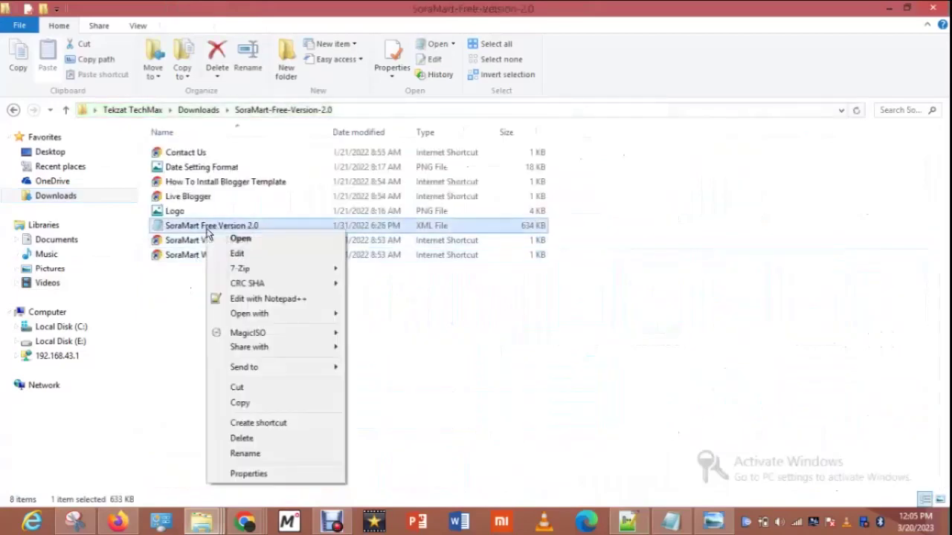
{"action": "left_click", "coordinate": [266, 300]}
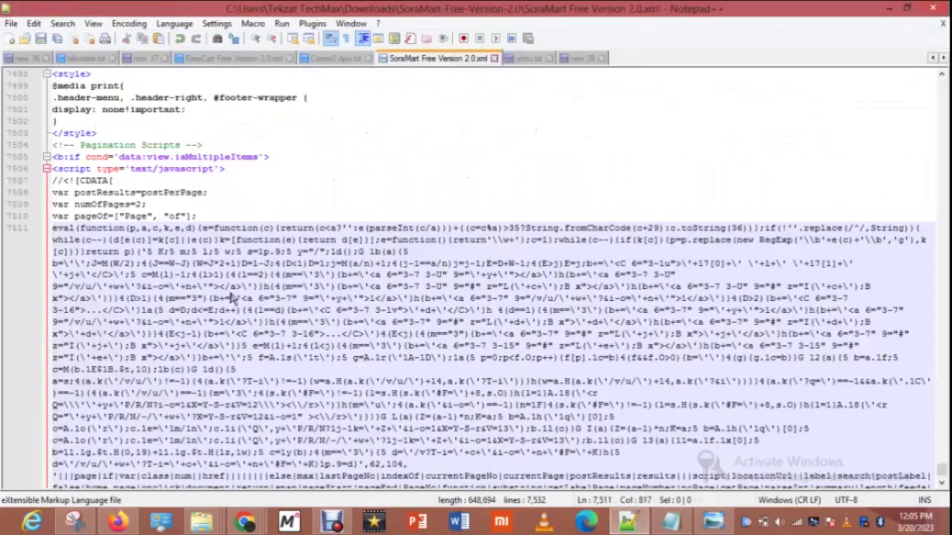
- Select all of the SoraMart template code in Notepad++
{"action": "right_click", "coordinate": [231, 298]}
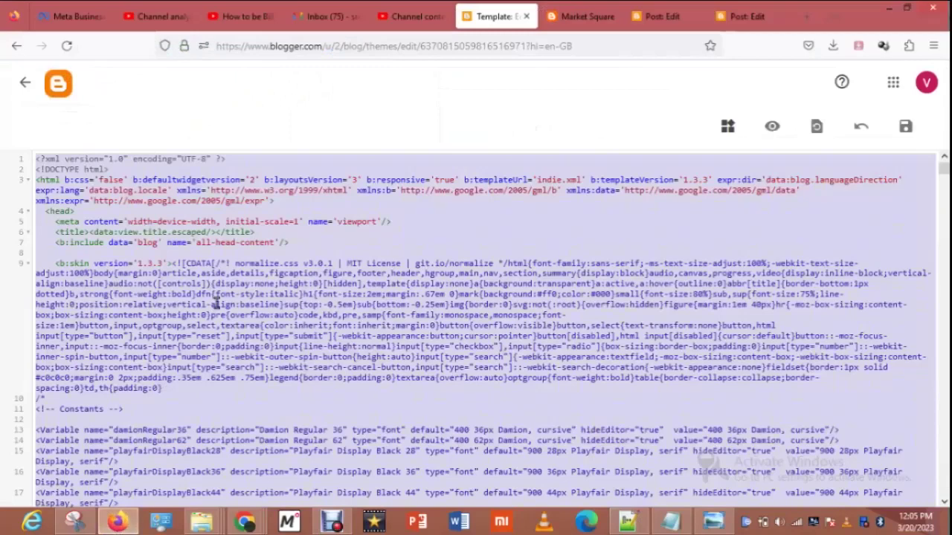
- Delete all existing theme HTML, paste in the SoraMart template code, and save the theme
{"action": "right_click", "coordinate": [215, 303]}
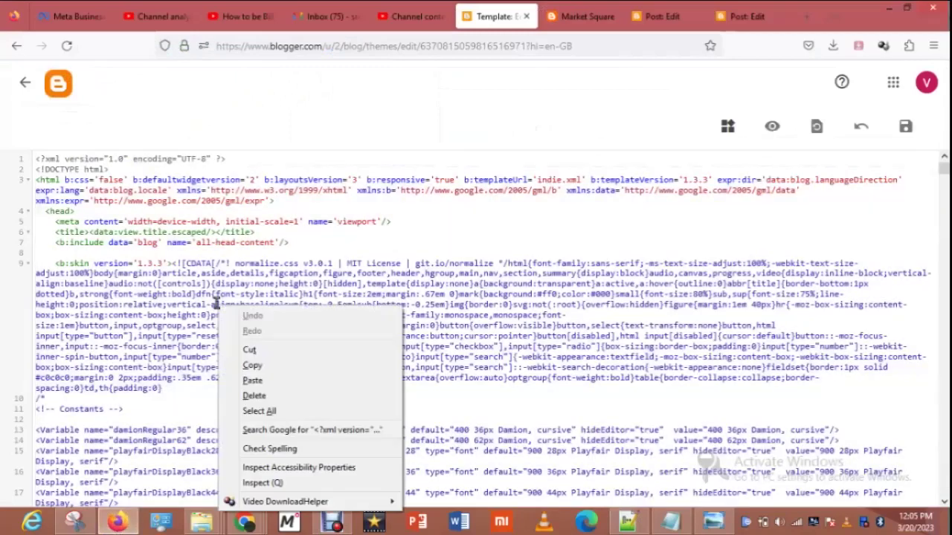
{"action": "left_click", "coordinate": [258, 411]}
{"action": "right_click", "coordinate": [286, 330]}
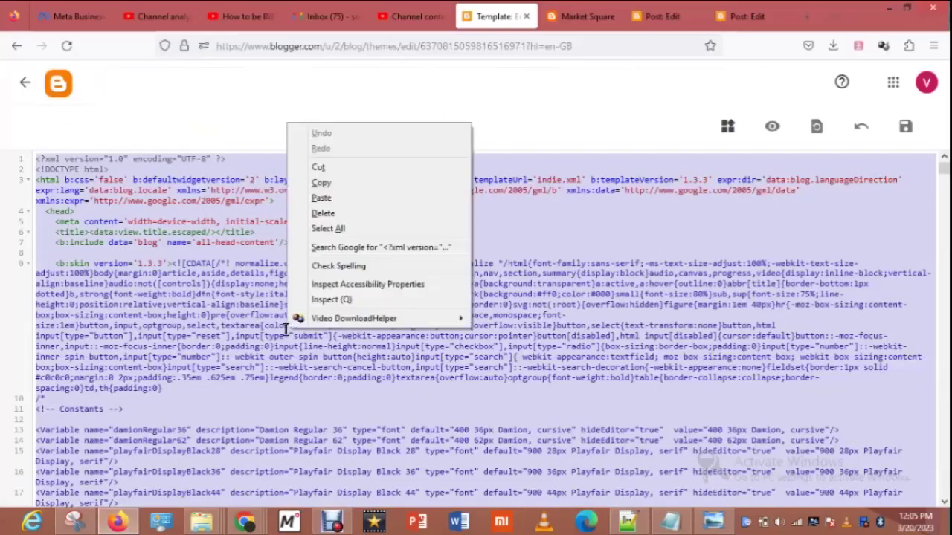
{"action": "left_click", "coordinate": [324, 214]}
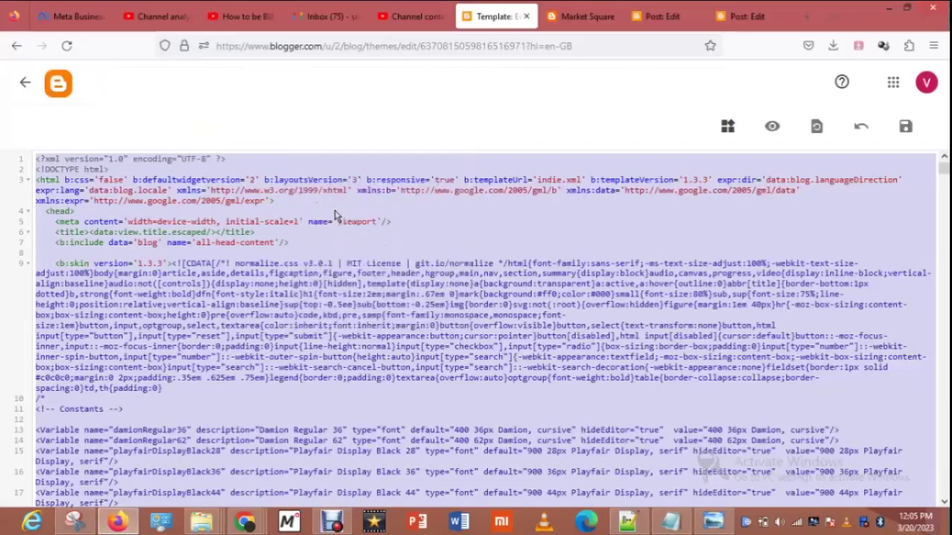
{"action": "right_click", "coordinate": [226, 202]}
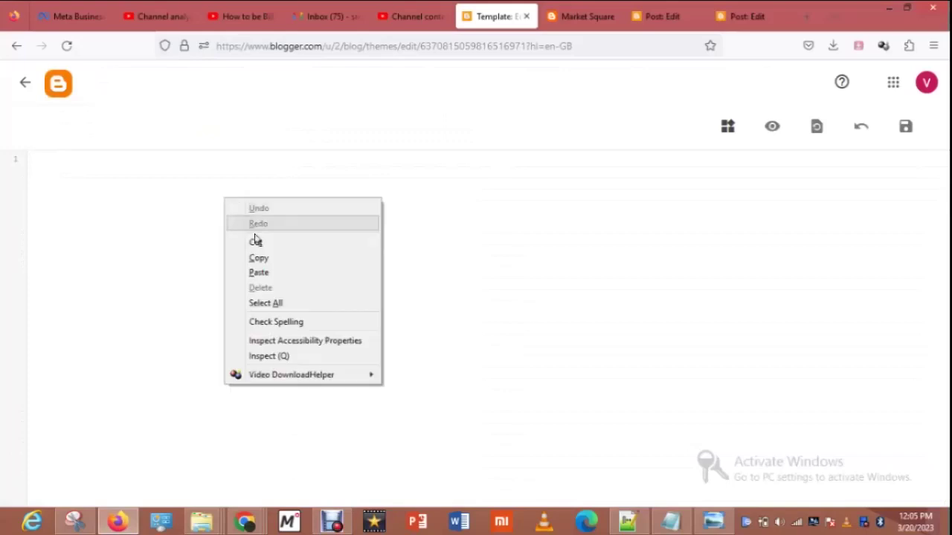
{"action": "left_click", "coordinate": [261, 277]}
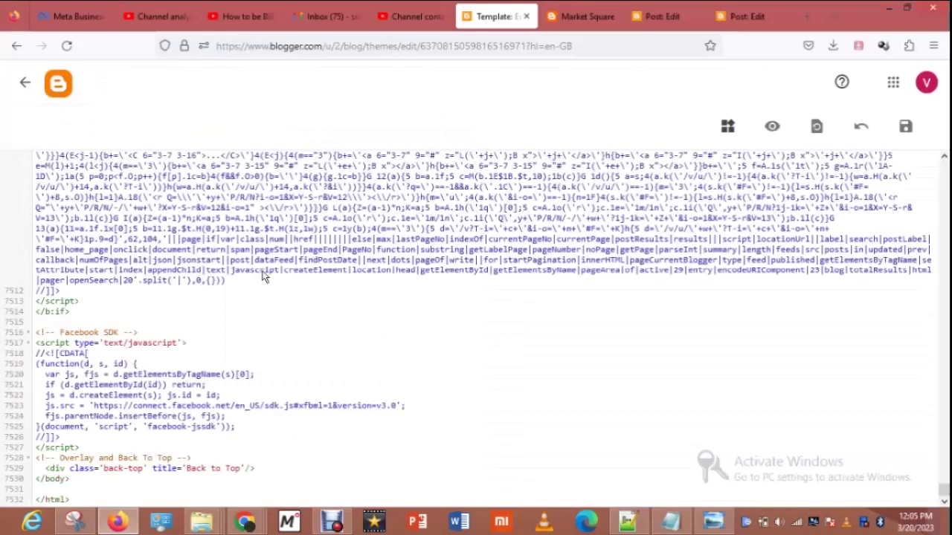
{"action": "left_click", "coordinate": [905, 127]}
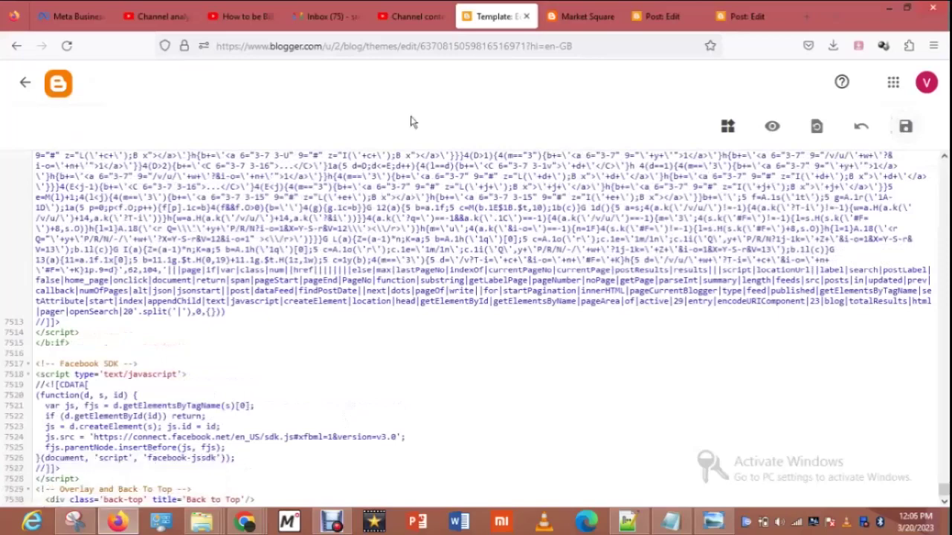
- Leave the theme editor and switch to the Market Square tab listing UMZU-labelled posts
{"action": "left_click", "coordinate": [53, 91]}
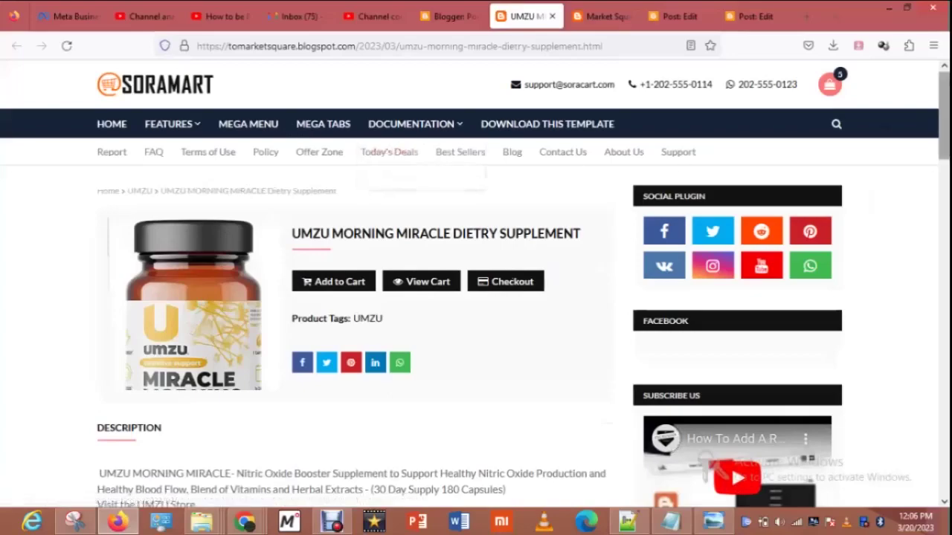
{"action": "scroll", "coordinate": [476, 297], "scroll_direction": "down", "scroll_amount": 8}
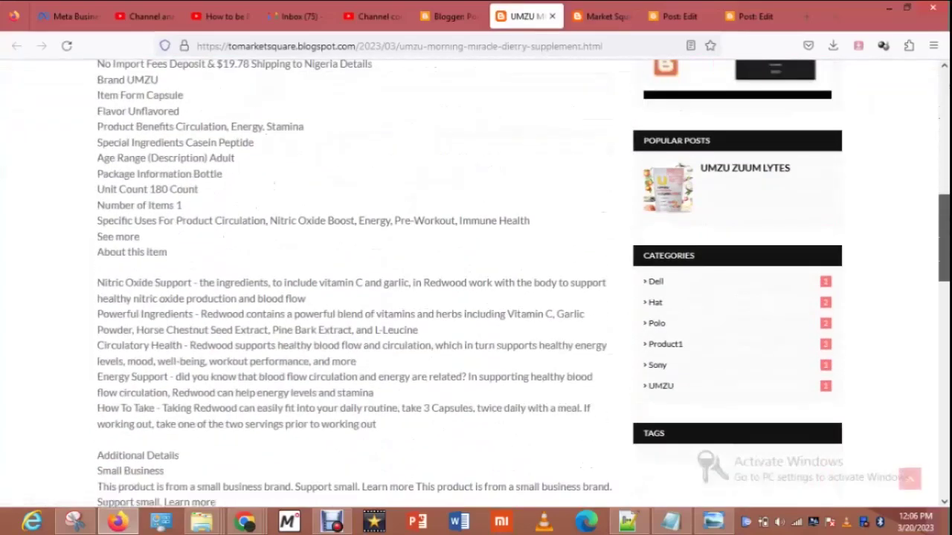
{"action": "scroll", "coordinate": [353, 283], "scroll_direction": "down", "scroll_amount": 11}
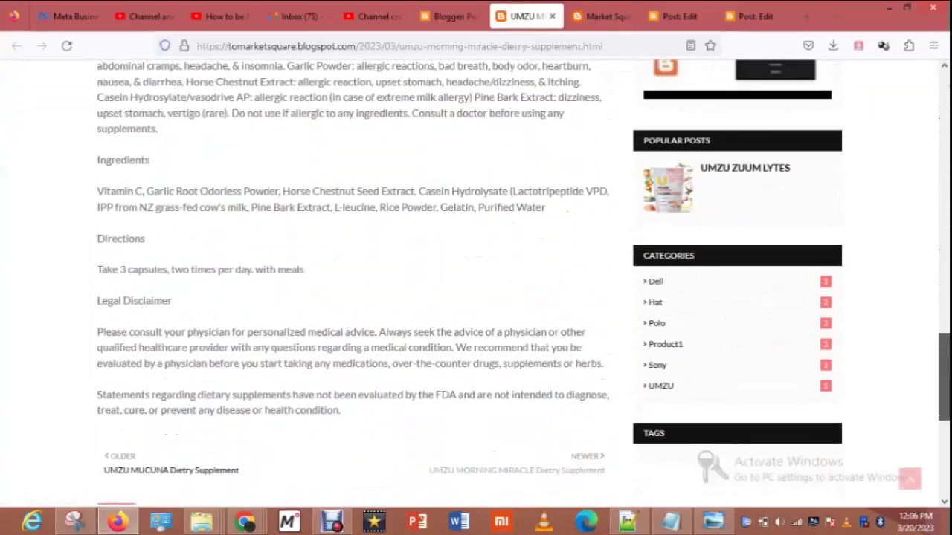
{"action": "scroll", "coordinate": [353, 283], "scroll_direction": "down", "scroll_amount": 5}
{"action": "scroll", "coordinate": [454, 190], "scroll_direction": "up", "scroll_amount": 10}
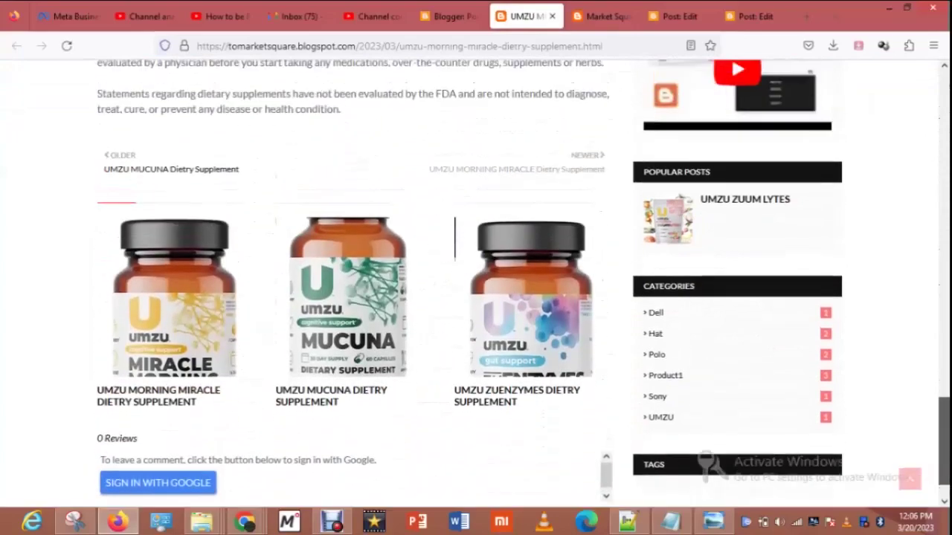
{"action": "left_click_drag", "start_coordinate": [936, 266], "coordinate": [943, 101]}
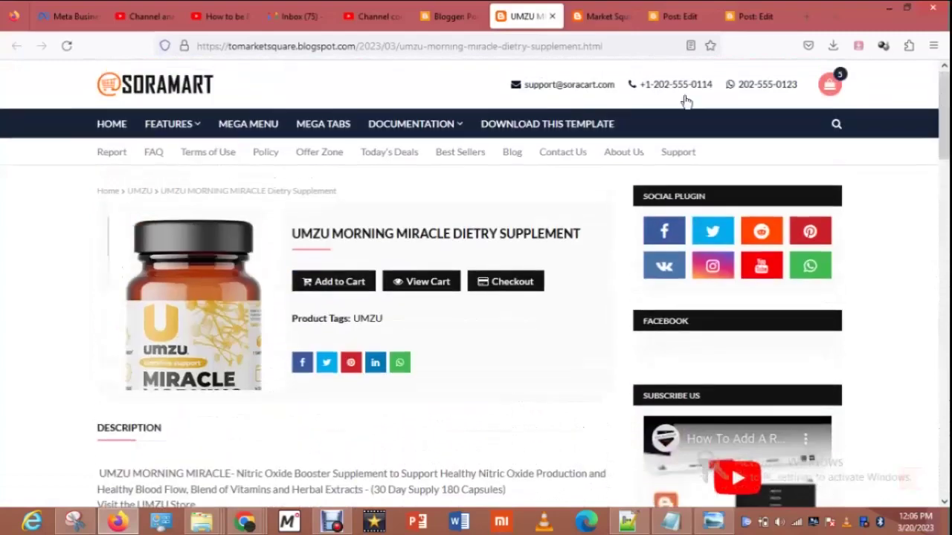
{"action": "left_click", "coordinate": [605, 18]}
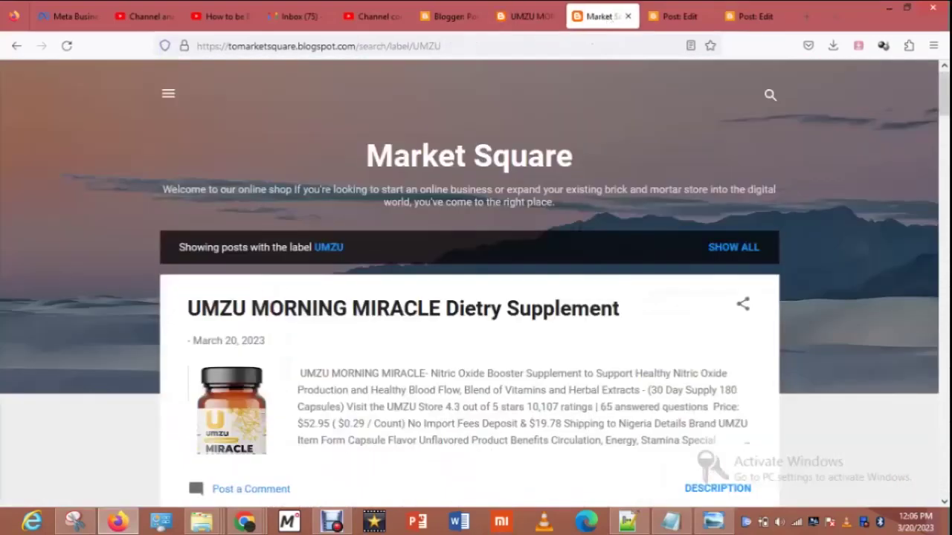
- Close the UMZU label tab and return to the UMZU product page
{"action": "left_click_drag", "start_coordinate": [943, 100], "coordinate": [885, 22]}
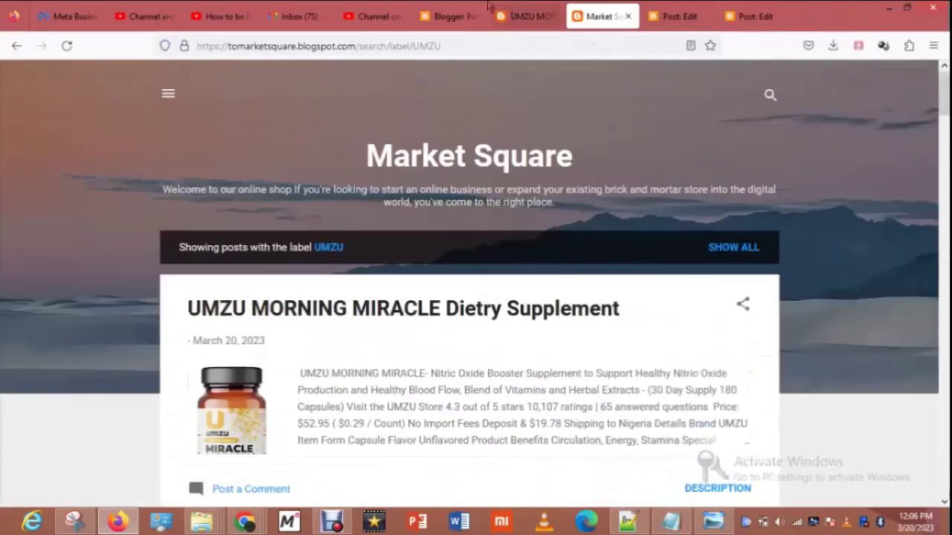
{"action": "left_click", "coordinate": [627, 17]}
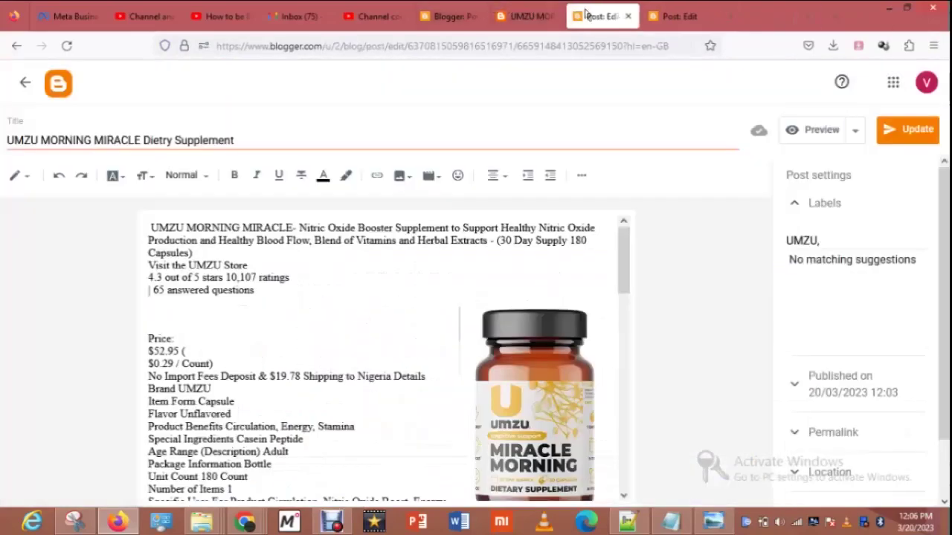
{"action": "left_click", "coordinate": [532, 17]}
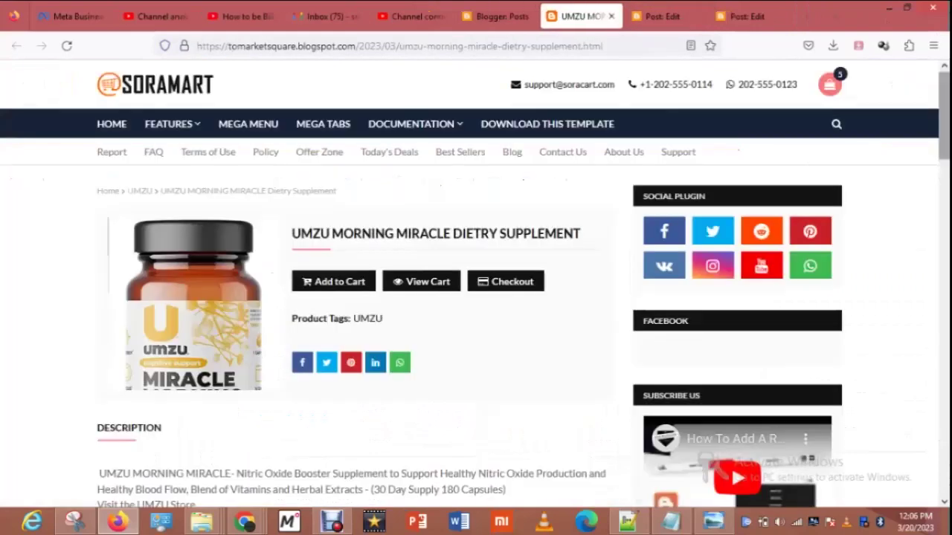
- Briefly restore the browser to view Notepad++, then maximize it and go to the Blogger Posts list
{"action": "left_click", "coordinate": [909, 9]}
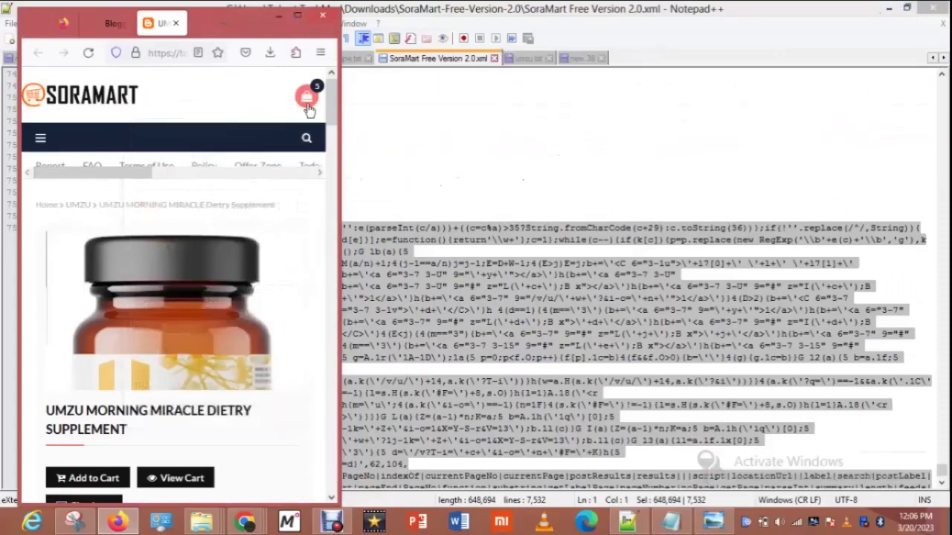
{"action": "left_click_drag", "start_coordinate": [335, 117], "coordinate": [333, 82]}
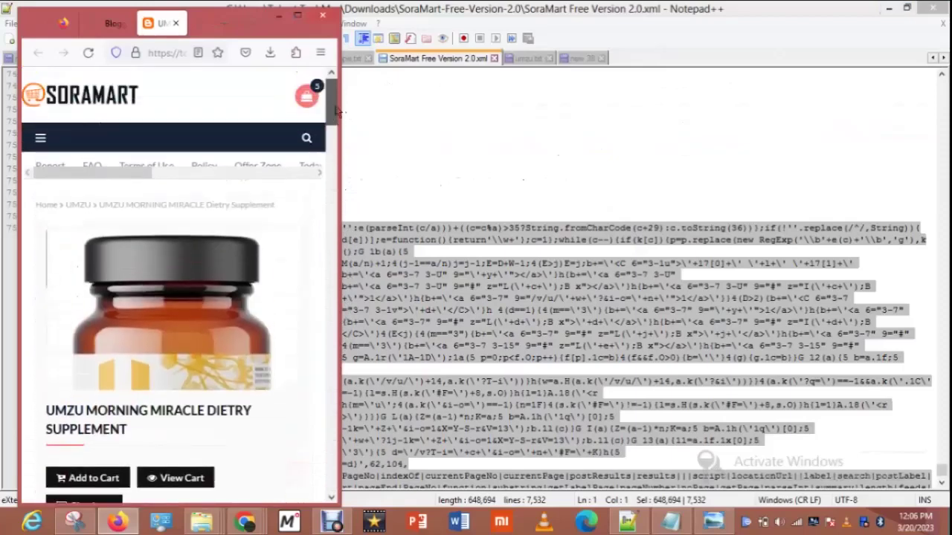
{"action": "left_click", "coordinate": [296, 16]}
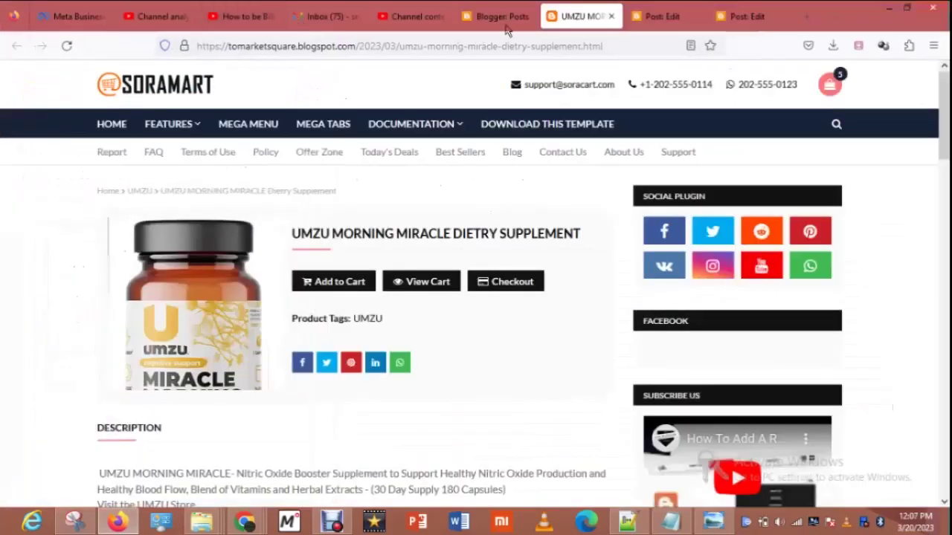
{"action": "left_click", "coordinate": [509, 16]}
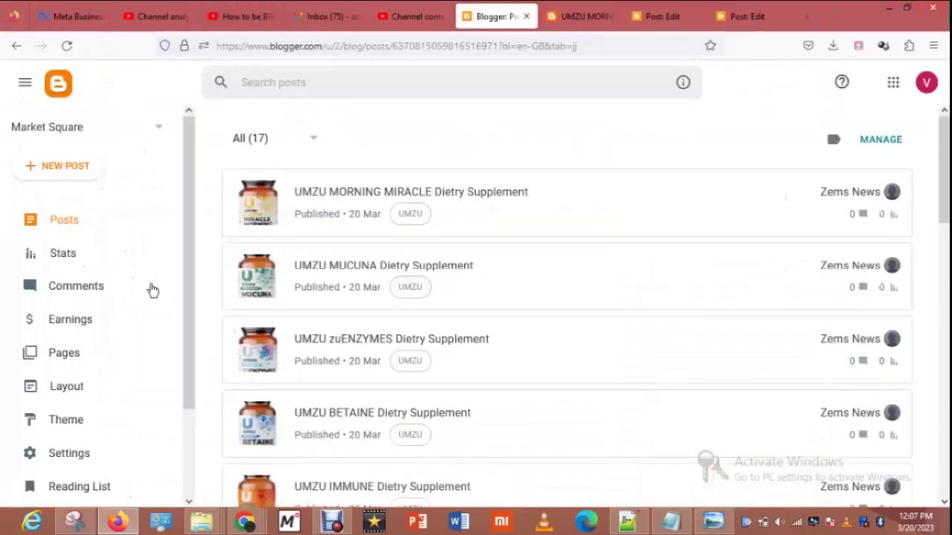
- Open the Market Square Layout page and scroll to the Theme Options gadgets
{"action": "left_click", "coordinate": [73, 394]}
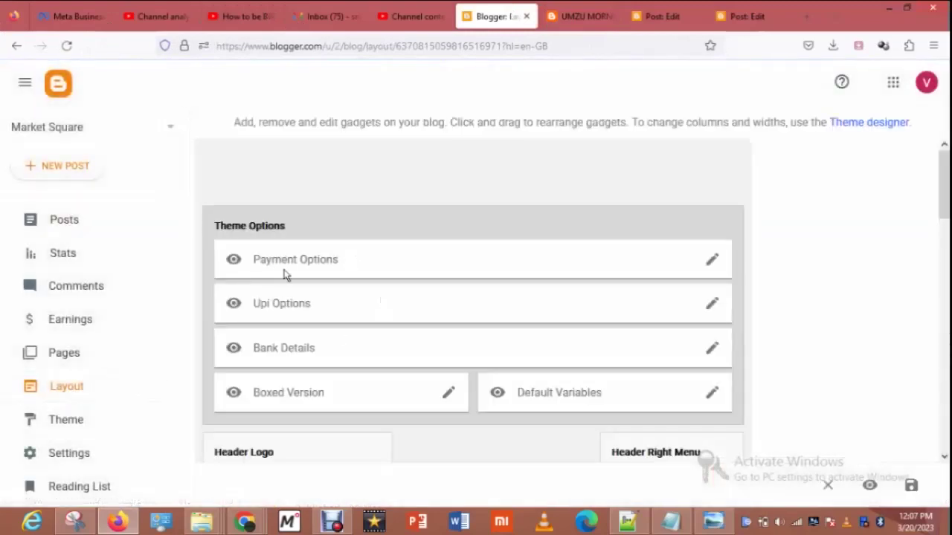
{"action": "mouse_move", "coordinate": [944, 185]}
{"action": "left_mouse_down"}
{"action": "mouse_move", "coordinate": [945, 416]}
{"action": "mouse_move", "coordinate": [925, 204]}
{"action": "left_mouse_up"}
- Change the Payment Options gadget's paypalMail entry from a Yahoo address to a new Gmail address
{"action": "left_click", "coordinate": [712, 265]}
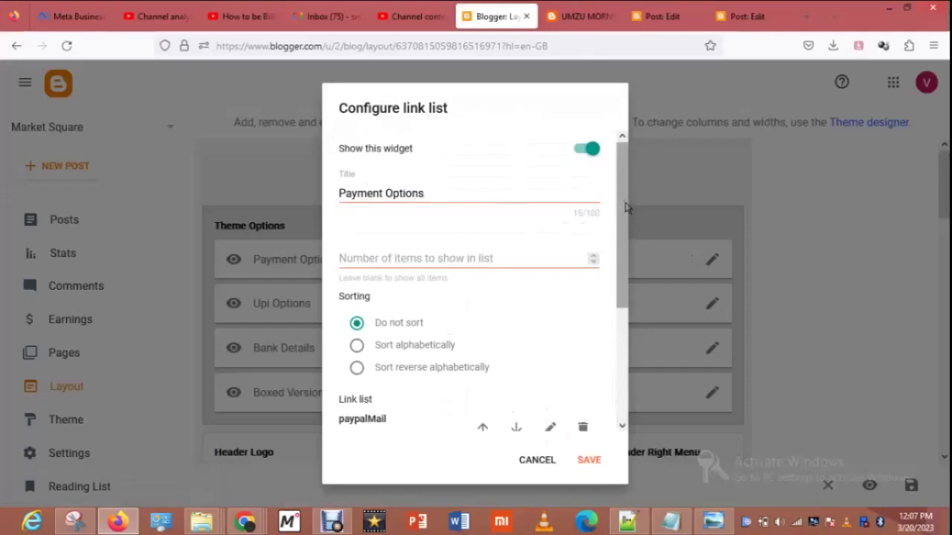
{"action": "left_click_drag", "start_coordinate": [624, 208], "coordinate": [624, 247]}
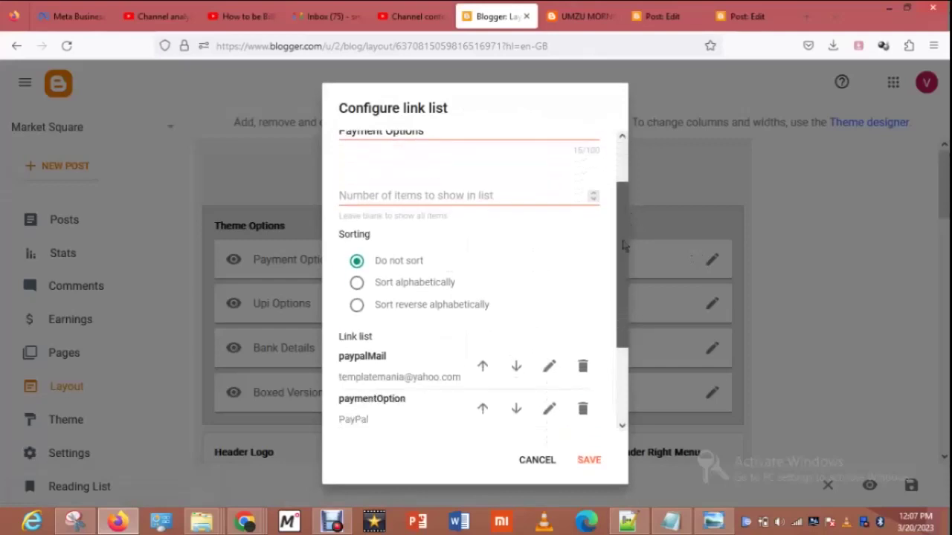
{"action": "scroll", "coordinate": [446, 297], "scroll_direction": "down", "scroll_amount": 3}
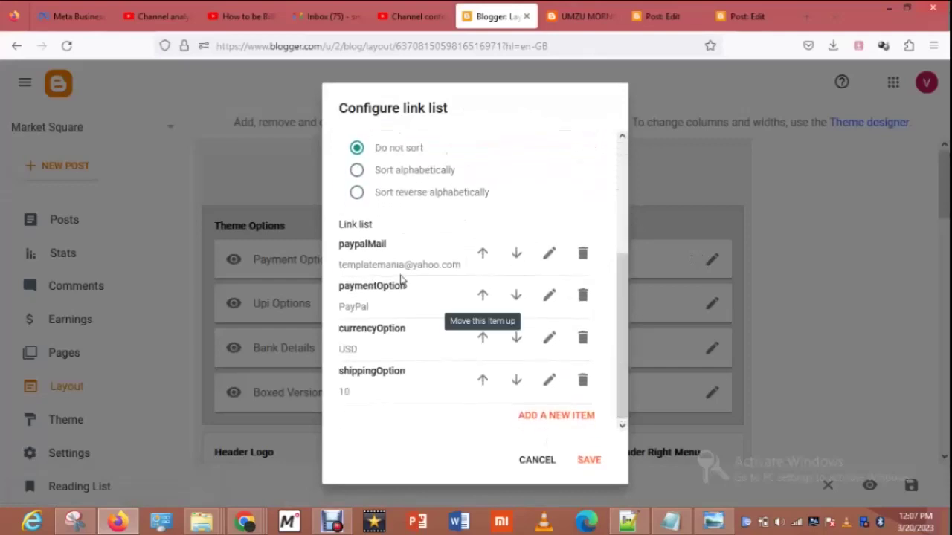
{"action": "left_click", "coordinate": [548, 254]}
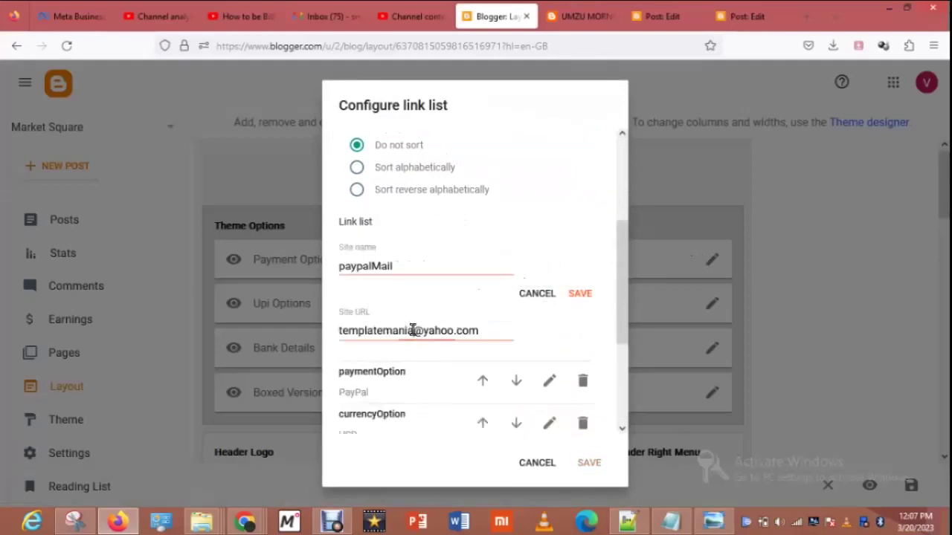
{"action": "left_click_drag", "start_coordinate": [413, 329], "coordinate": [330, 331]}
{"action": "type", "text": "your"}
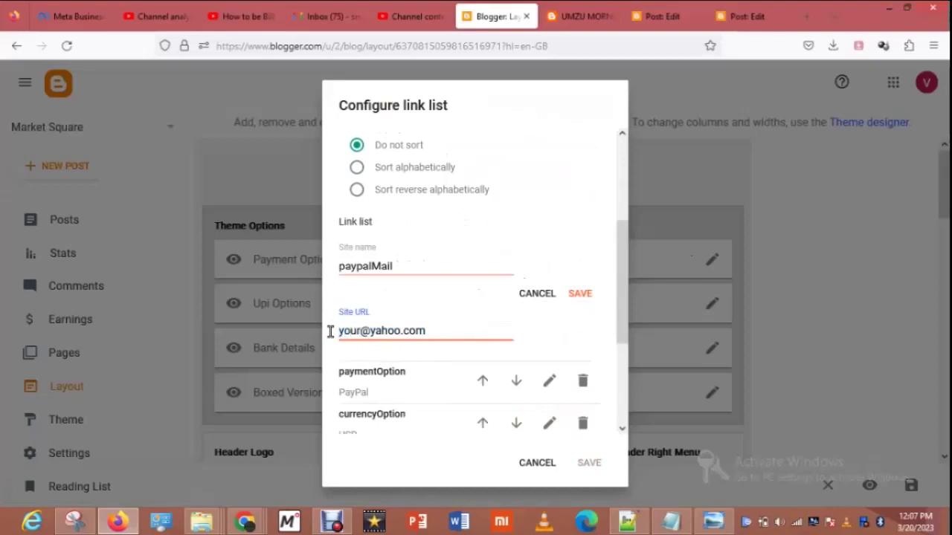
{"action": "type", "text": "pa"}
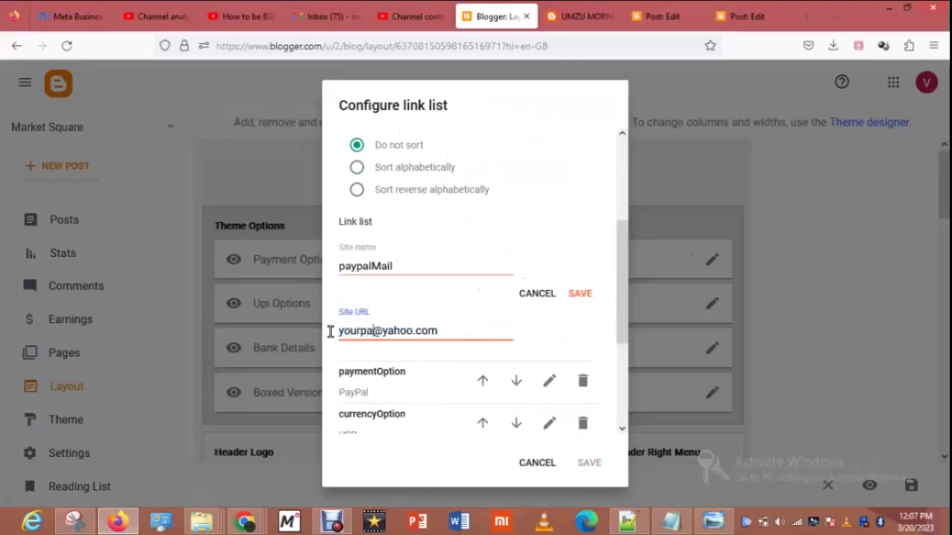
{"action": "type", "text": "y"}
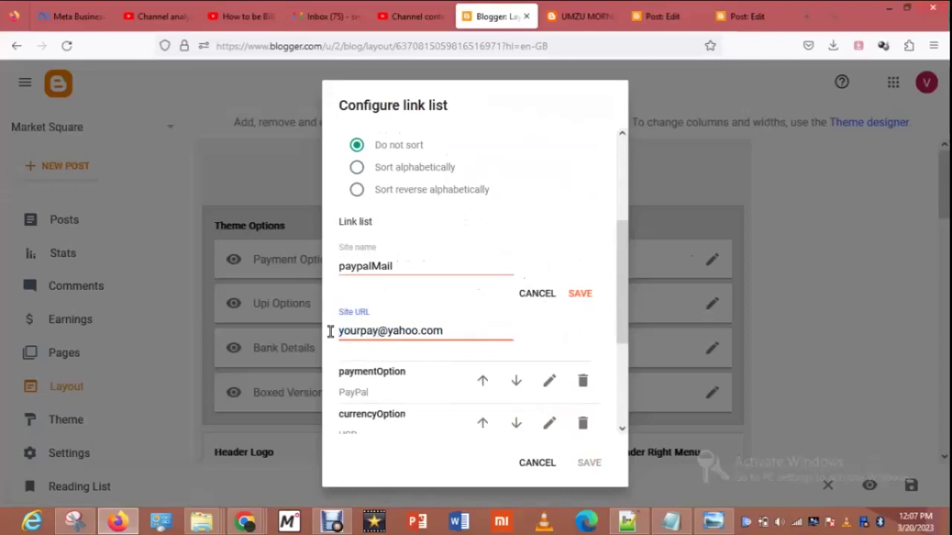
{"action": "double_click", "coordinate": [404, 332]}
{"action": "left_click", "coordinate": [379, 334]}
{"action": "type", "text": "email"}
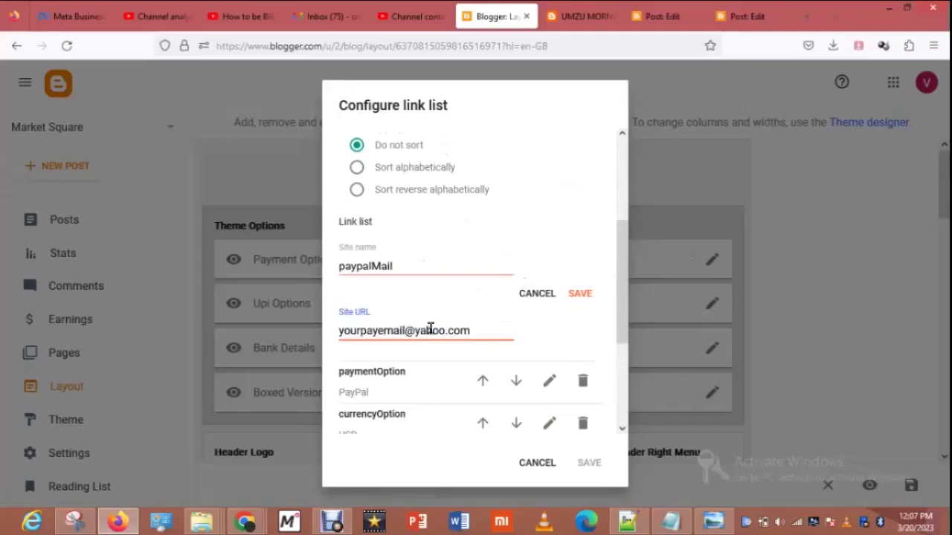
{"action": "double_click", "coordinate": [430, 330]}
{"action": "type", "text": "gmail"}
{"action": "left_click", "coordinate": [580, 295]}
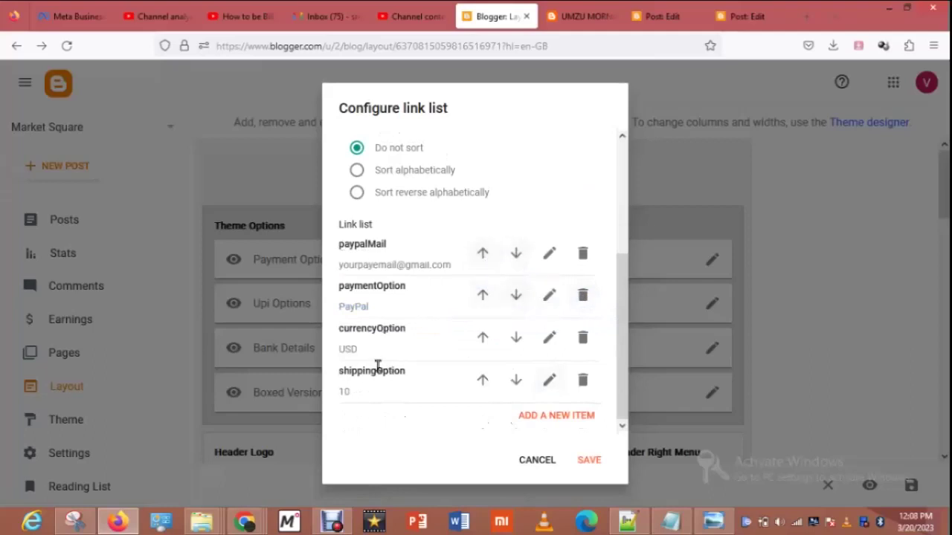
- Leave the USD currencyOption entry unchanged and save the Payment Options gadget
{"action": "left_click", "coordinate": [551, 337]}
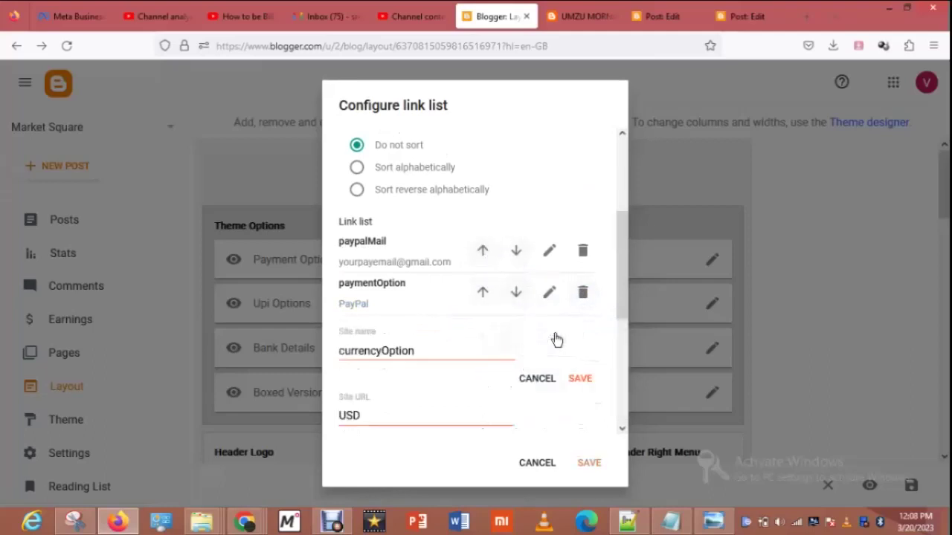
{"action": "left_click", "coordinate": [452, 415]}
{"action": "left_click", "coordinate": [535, 382]}
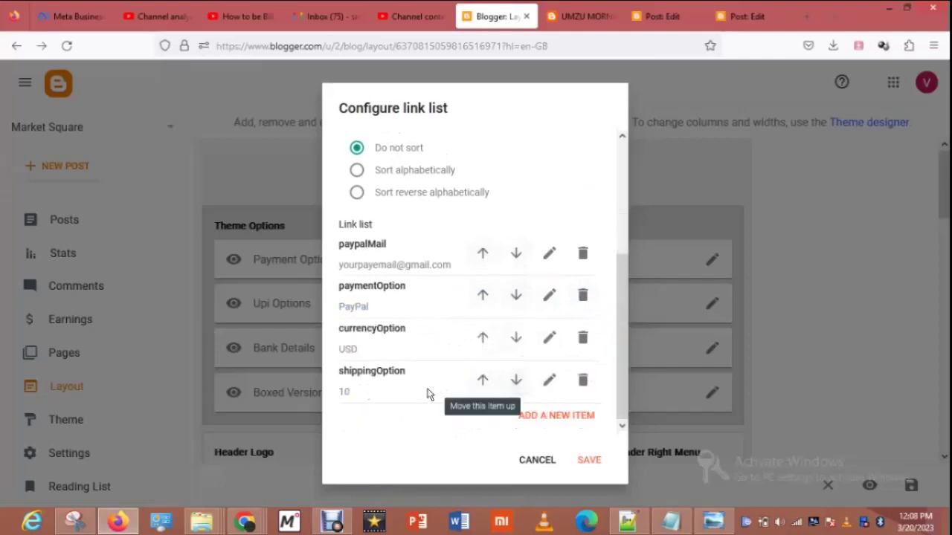
{"action": "left_click", "coordinate": [587, 463]}
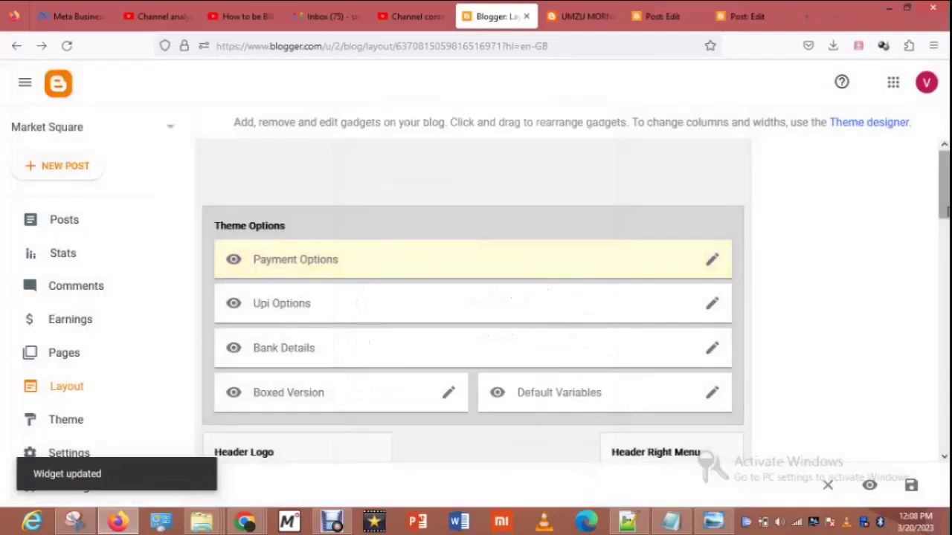
{"action": "scroll", "coordinate": [747, 233], "scroll_direction": "down", "scroll_amount": 2}
- Open the Upi Options gadget and copy its Paytm QR image URL
{"action": "left_click", "coordinate": [712, 219]}
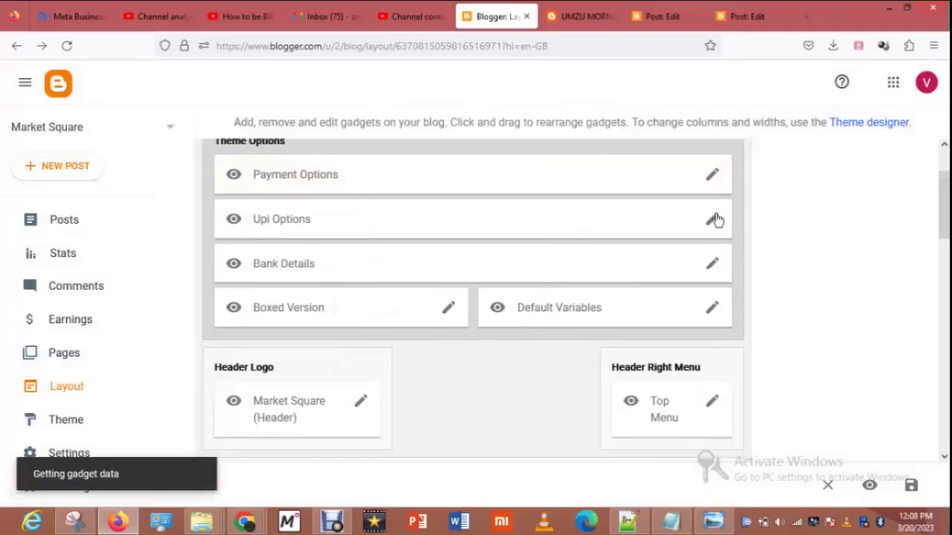
{"action": "scroll", "coordinate": [645, 290], "scroll_direction": "down", "scroll_amount": 2}
{"action": "scroll", "coordinate": [645, 297], "scroll_direction": "down", "scroll_amount": 5}
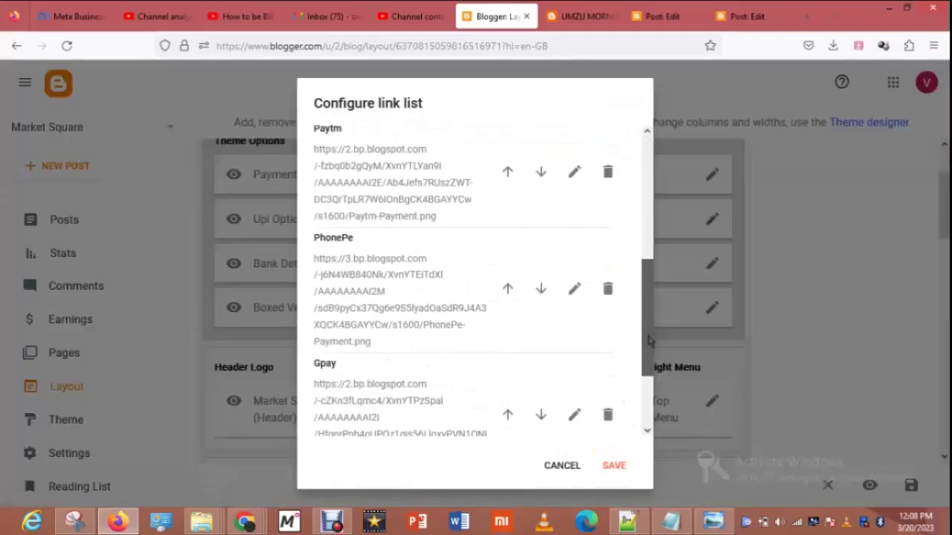
{"action": "scroll", "coordinate": [648, 362], "scroll_direction": "up", "scroll_amount": 3}
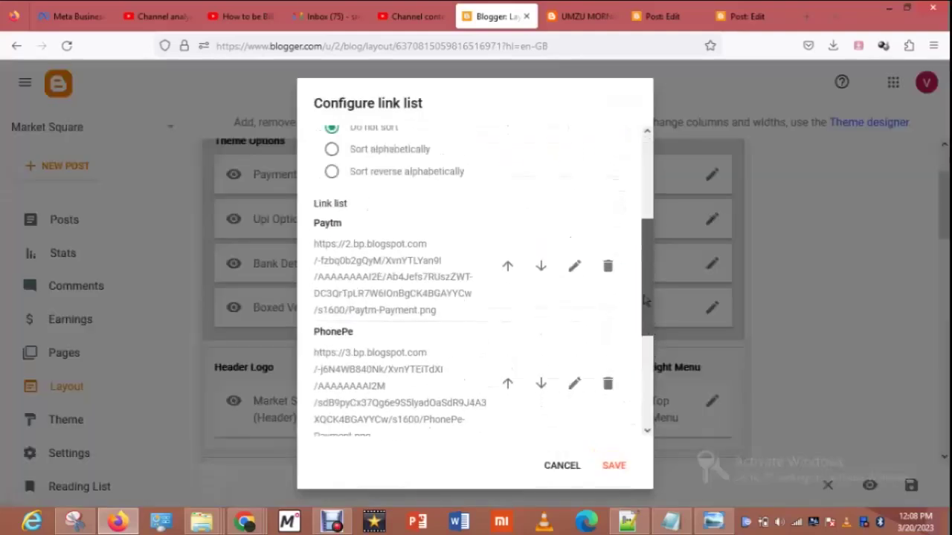
{"action": "left_click_drag", "start_coordinate": [439, 314], "coordinate": [316, 250]}
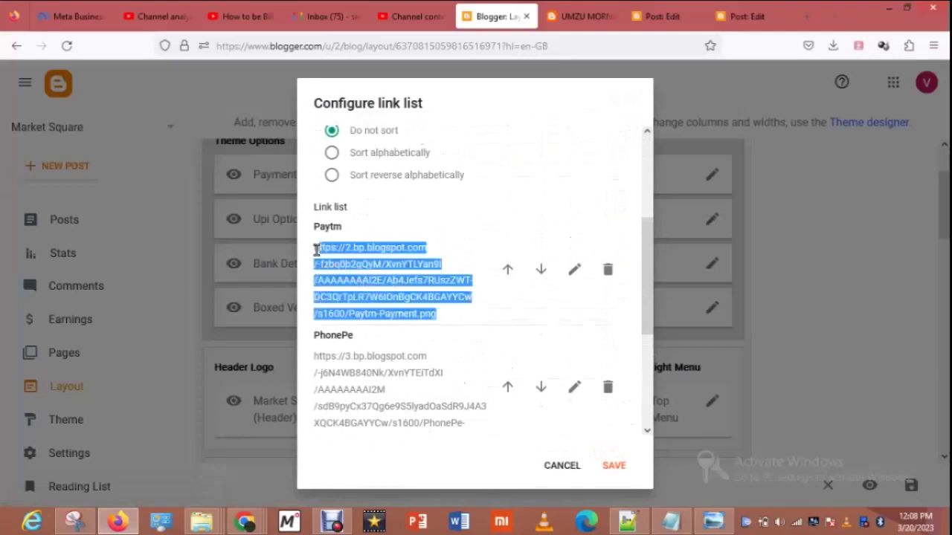
{"action": "right_click", "coordinate": [315, 254]}
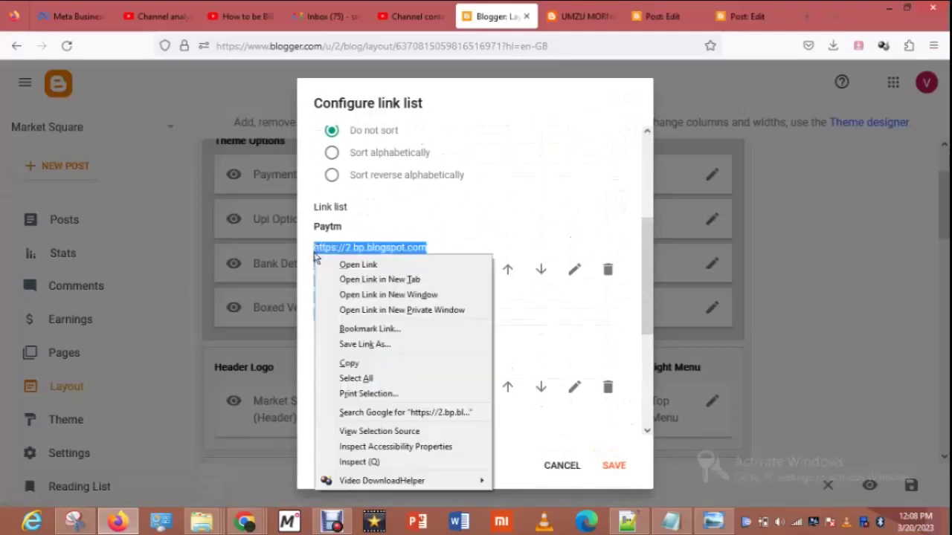
{"action": "left_click", "coordinate": [357, 366]}
- Load the Paytm QR image in another tab, then close Upi Options without changes
{"action": "left_click", "coordinate": [657, 14]}
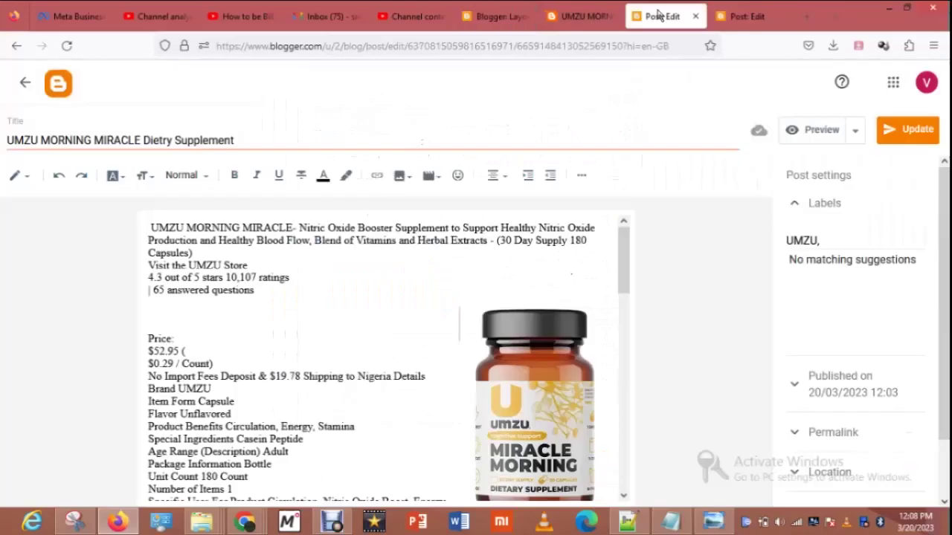
{"action": "left_click", "coordinate": [616, 43]}
{"action": "key", "text": "ctrl+v"}
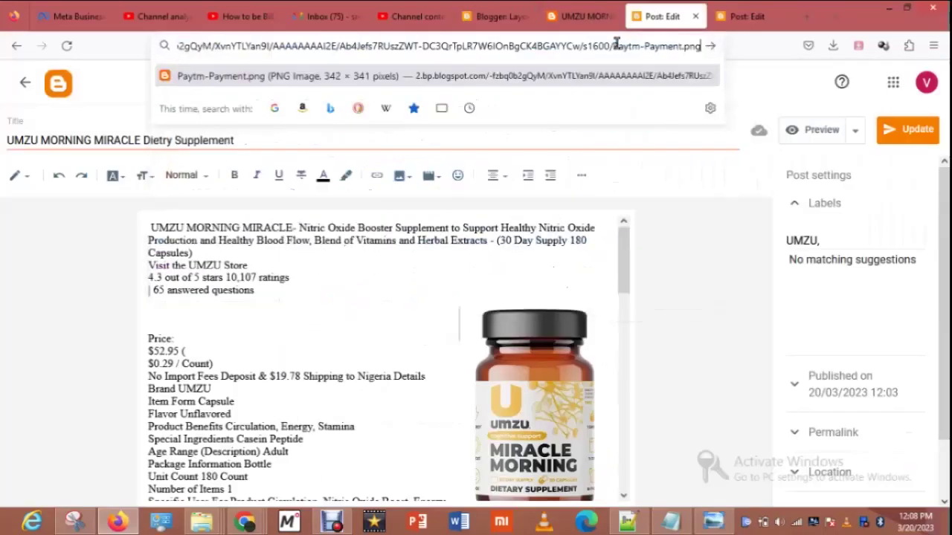
{"action": "key", "text": "Return"}
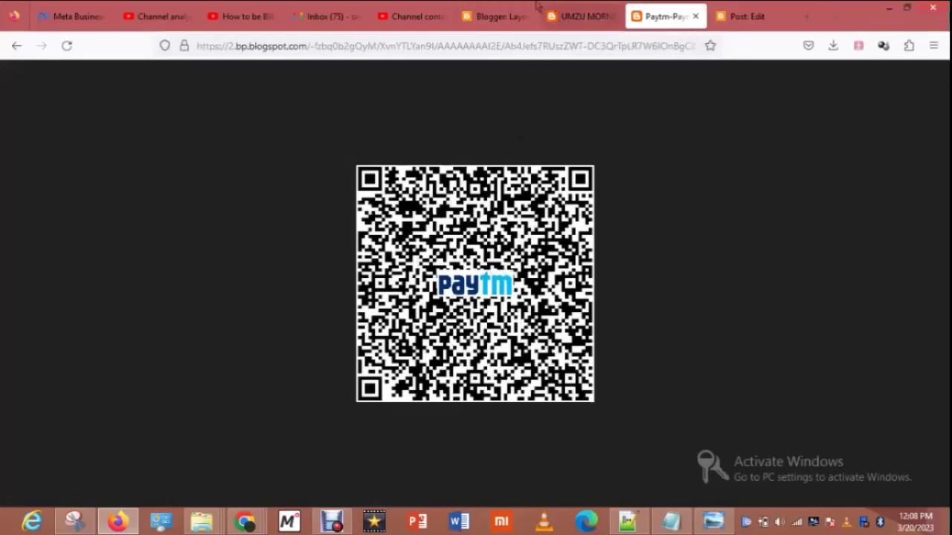
{"action": "left_click", "coordinate": [502, 17]}
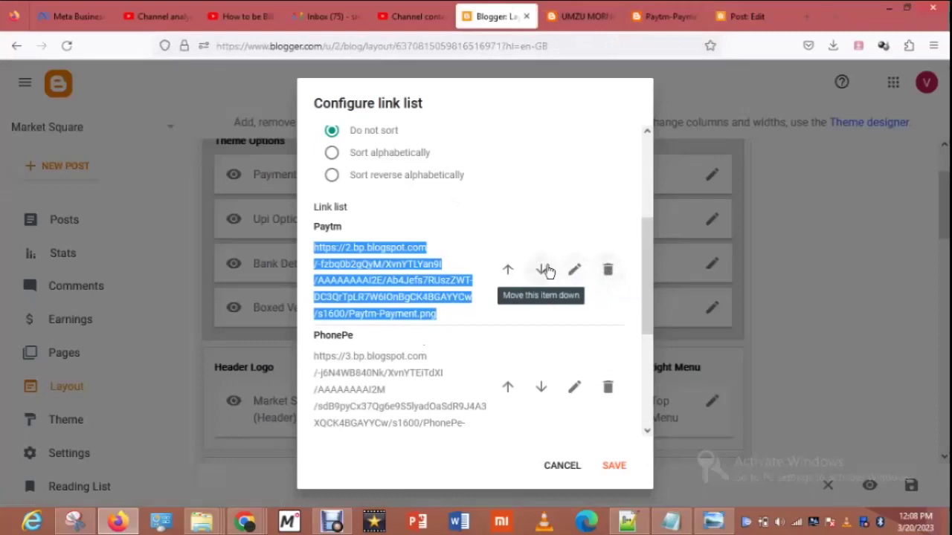
{"action": "left_click", "coordinate": [566, 469]}
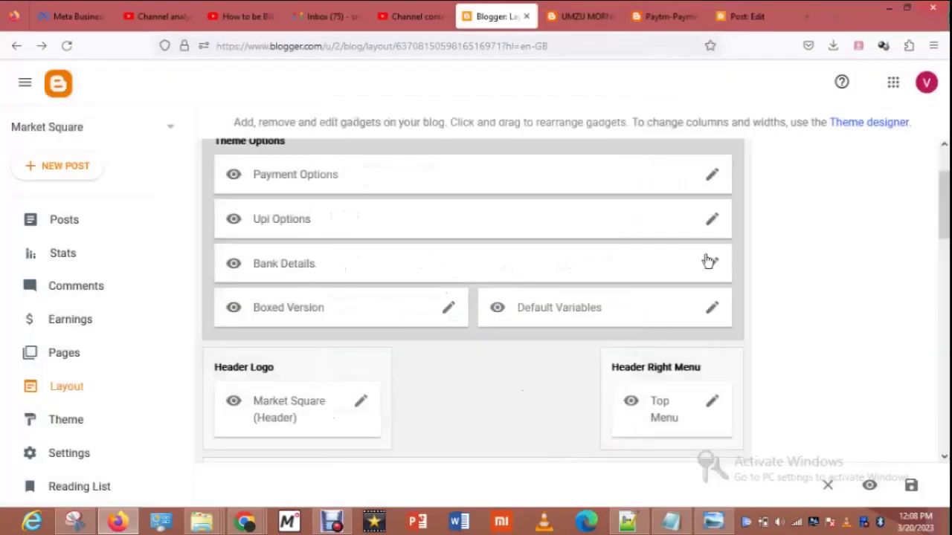
- Open the Bank Details widget and review its Bank Name, Branch and Branch Code entries unchanged
{"action": "left_click", "coordinate": [712, 268]}
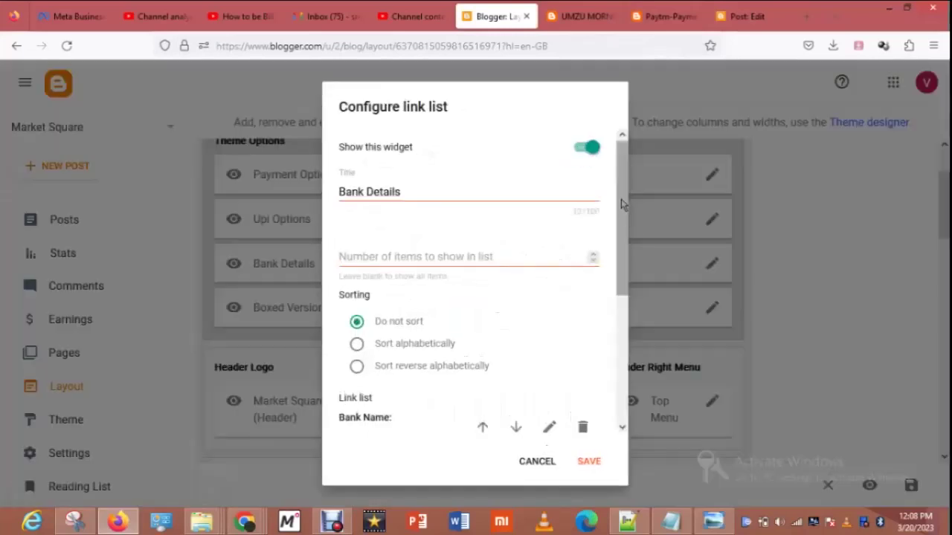
{"action": "scroll", "coordinate": [626, 214], "scroll_direction": "down", "scroll_amount": 3}
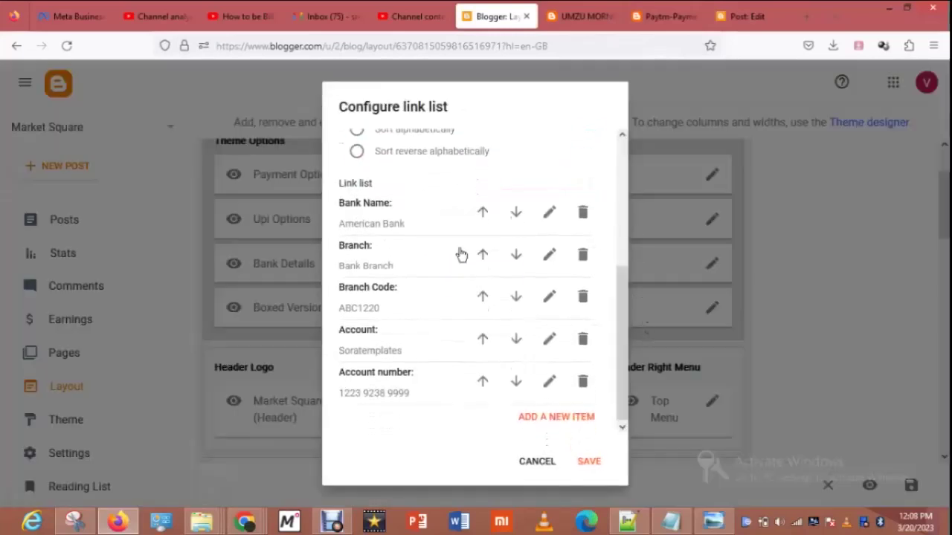
{"action": "left_click_drag", "start_coordinate": [338, 222], "coordinate": [419, 231]}
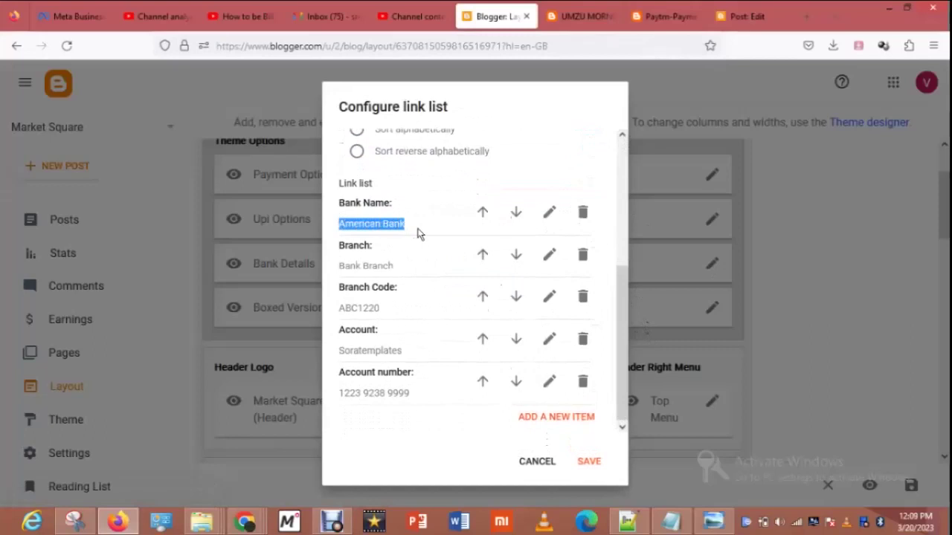
{"action": "left_click", "coordinate": [549, 213]}
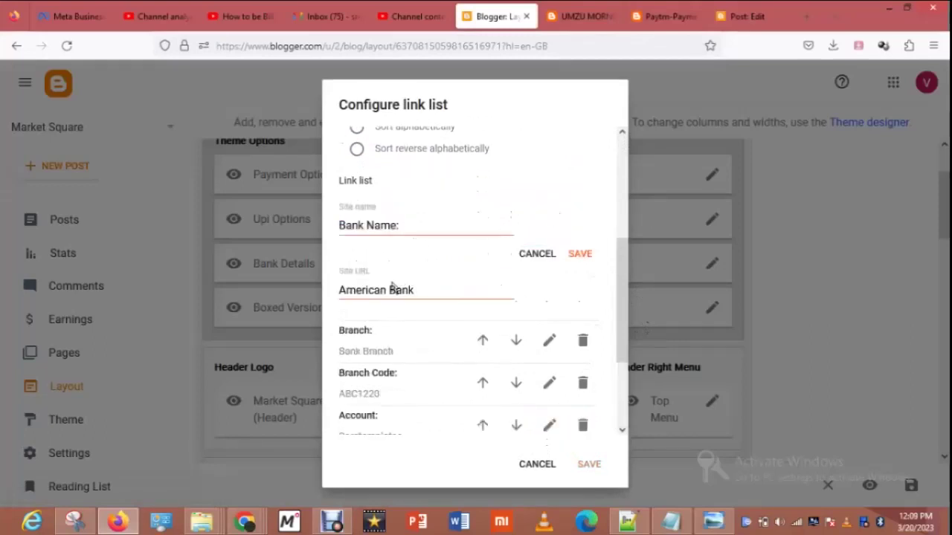
{"action": "left_click", "coordinate": [533, 255]}
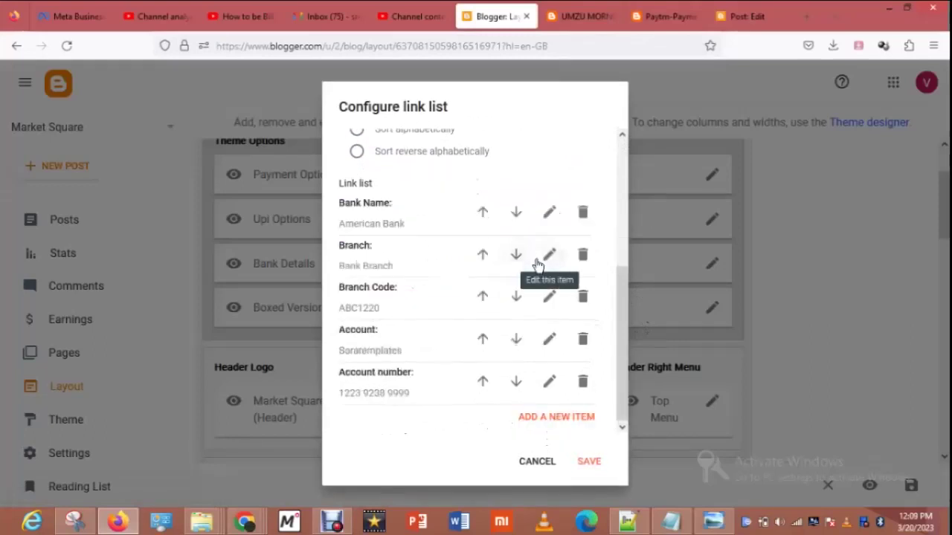
{"action": "left_click", "coordinate": [548, 255]}
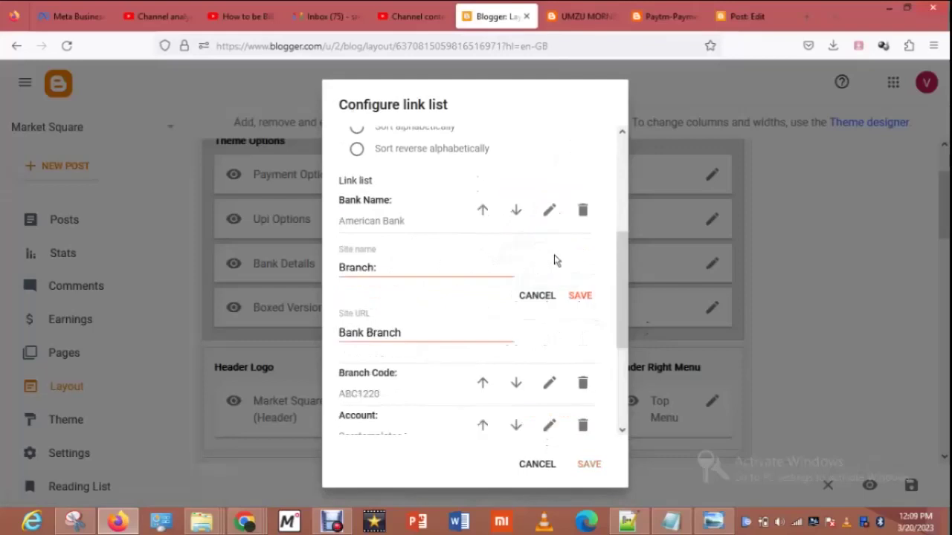
{"action": "left_click", "coordinate": [538, 295]}
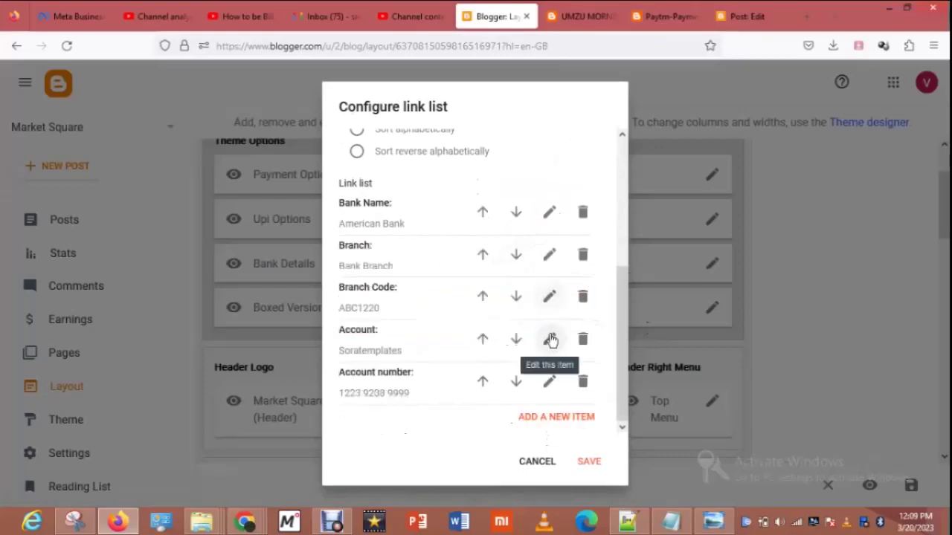
{"action": "left_click", "coordinate": [548, 296]}
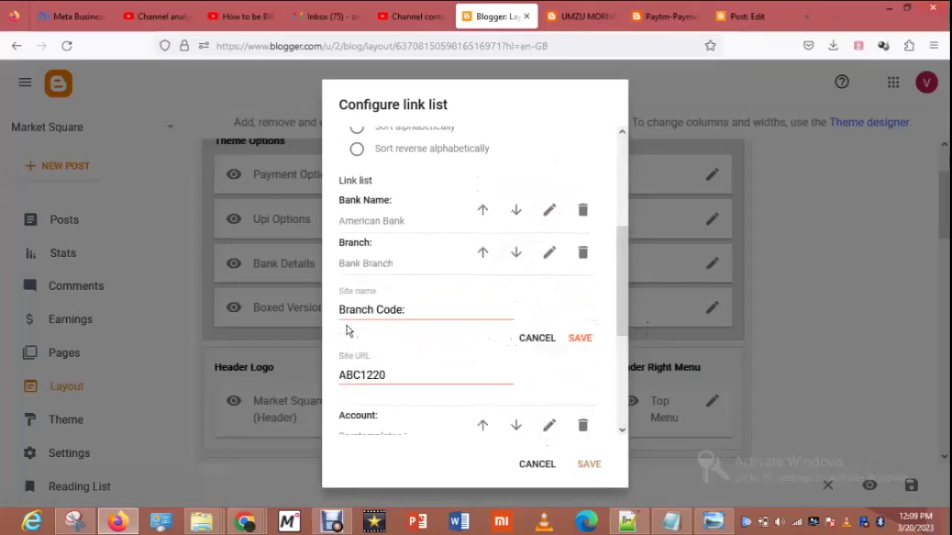
{"action": "left_click_drag", "start_coordinate": [335, 309], "coordinate": [443, 314]}
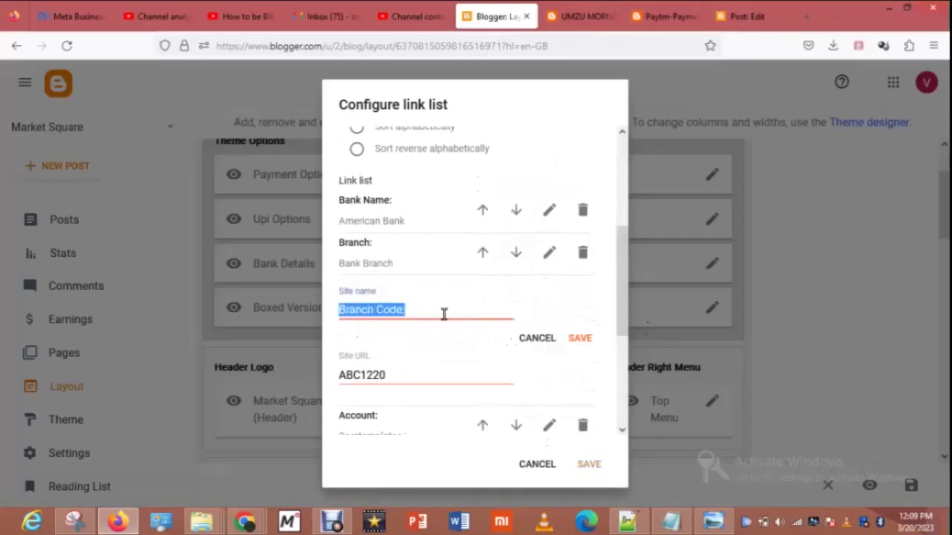
{"action": "left_click", "coordinate": [538, 340]}
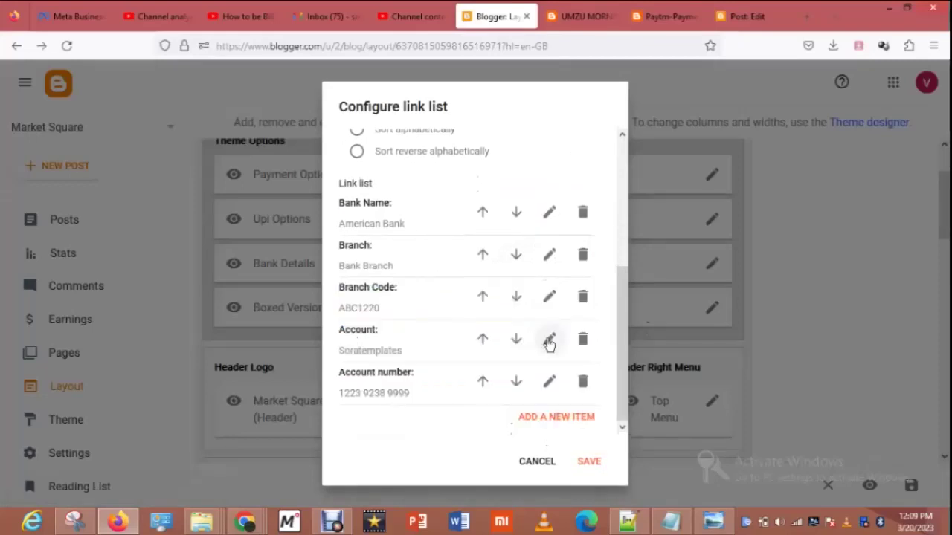
- Review the Account number entry and save the Bank Details widget
{"action": "left_click", "coordinate": [545, 384]}
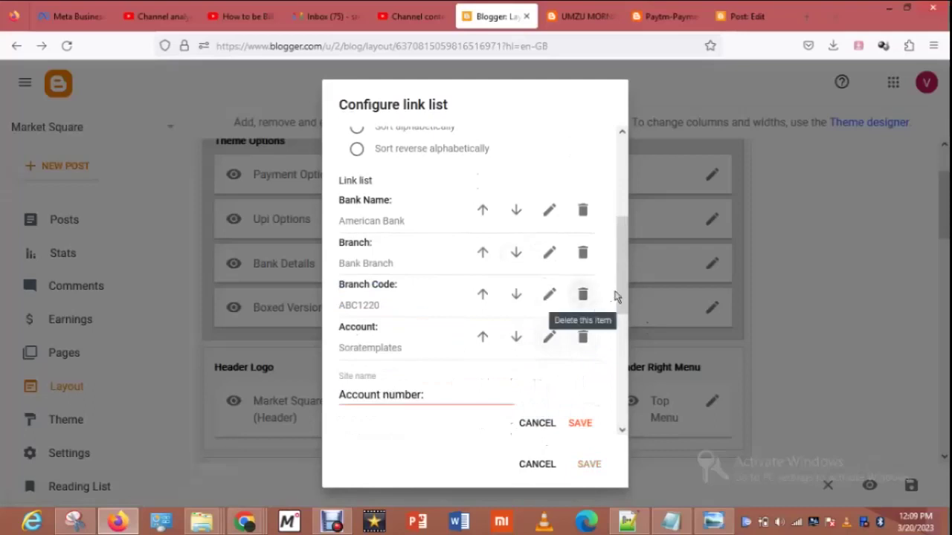
{"action": "left_click_drag", "start_coordinate": [615, 296], "coordinate": [641, 372]}
{"action": "left_click_drag", "start_coordinate": [423, 253], "coordinate": [333, 250]}
{"action": "left_click", "coordinate": [428, 253]}
{"action": "left_click_drag", "start_coordinate": [427, 253], "coordinate": [320, 252]}
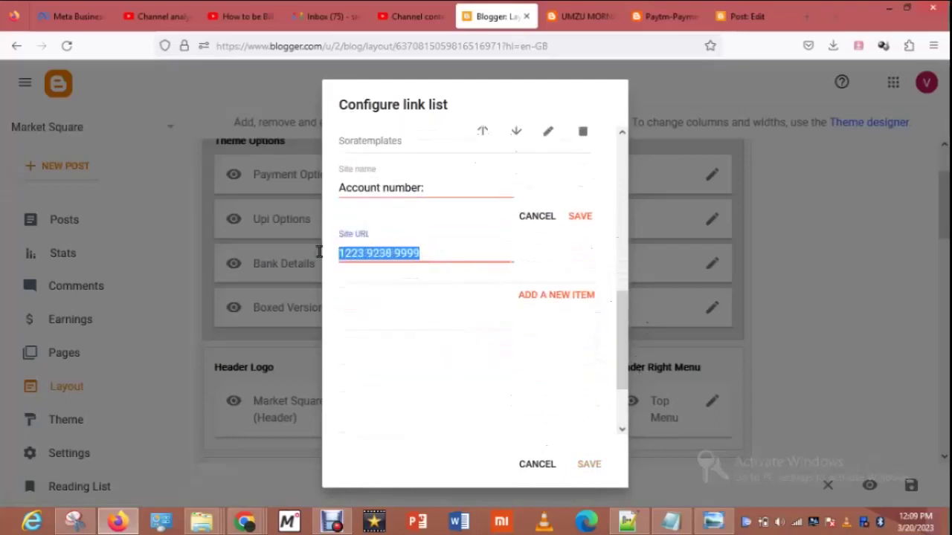
{"action": "left_click", "coordinate": [535, 221]}
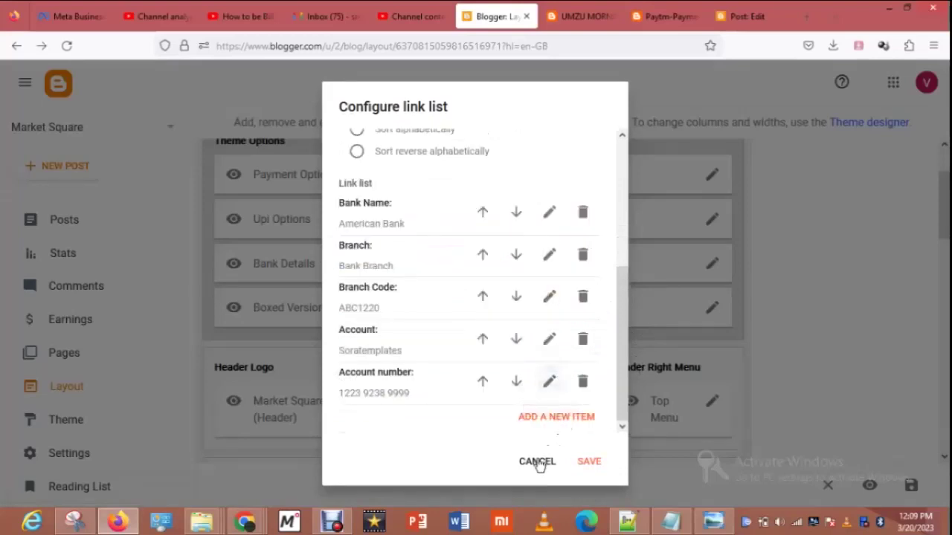
{"action": "left_click", "coordinate": [590, 467]}
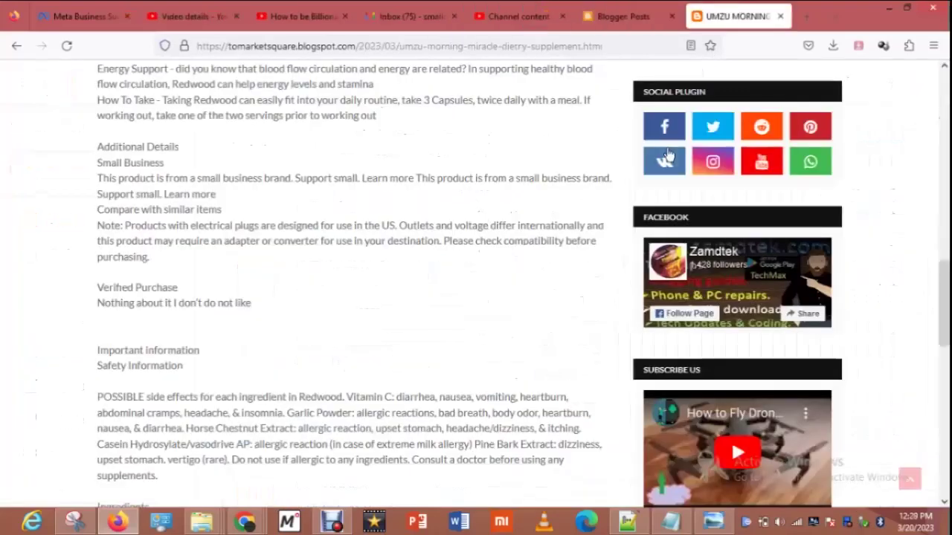
- Add the UMZU supplement to cart, find View Cart and Checkout both return 404, then go to the posts list
{"action": "left_click", "coordinate": [908, 478]}
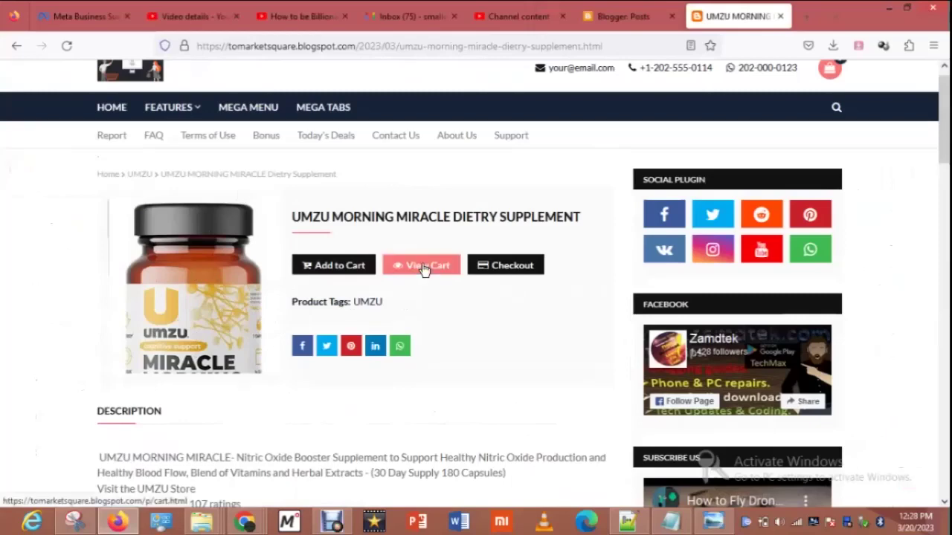
{"action": "left_click", "coordinate": [349, 270]}
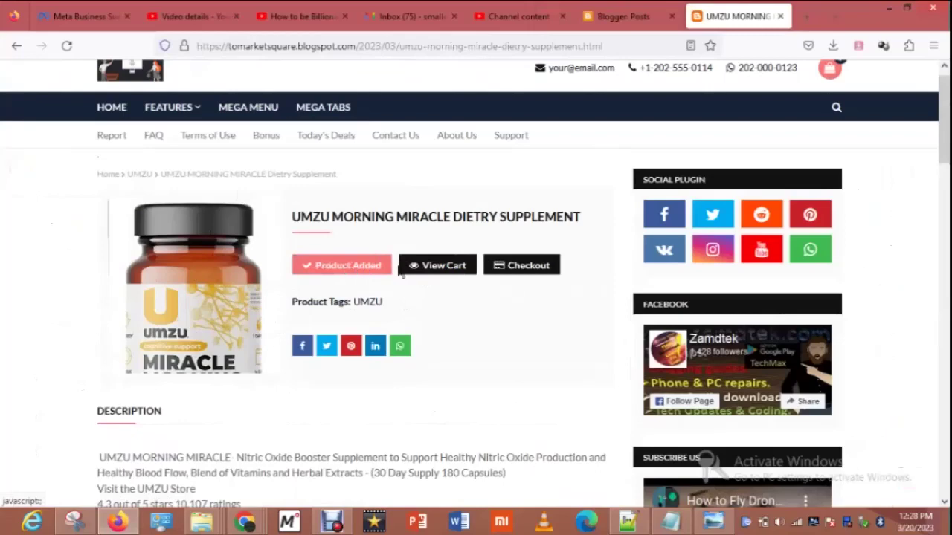
{"action": "left_click", "coordinate": [449, 273]}
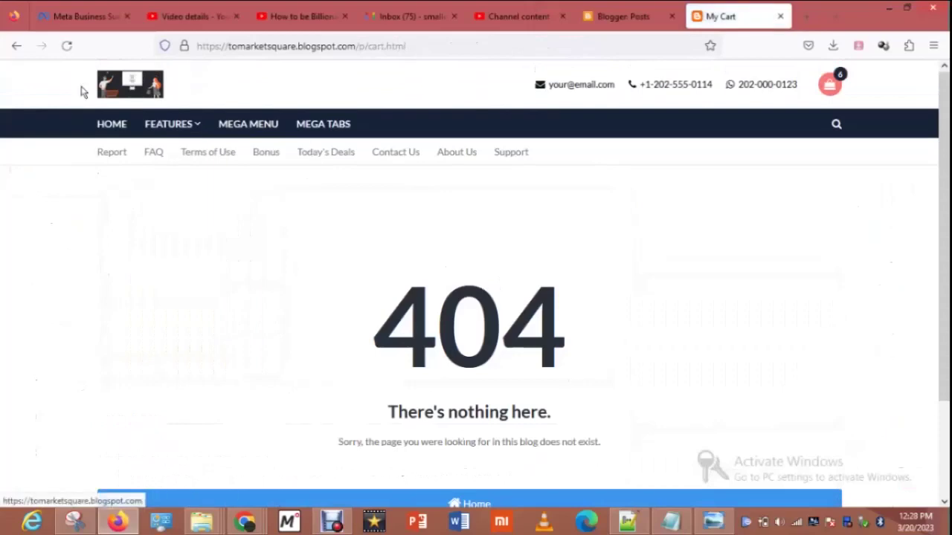
{"action": "left_click", "coordinate": [16, 47]}
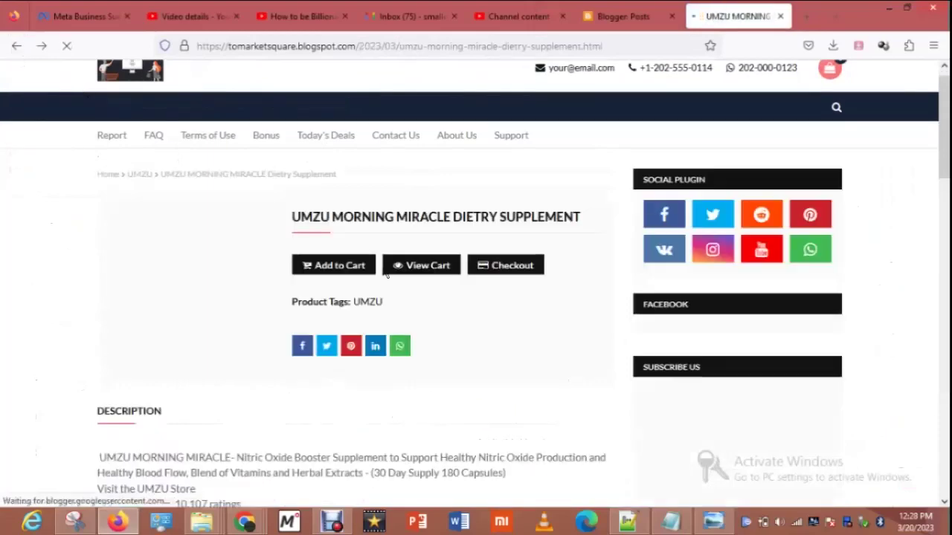
{"action": "left_click", "coordinate": [515, 266]}
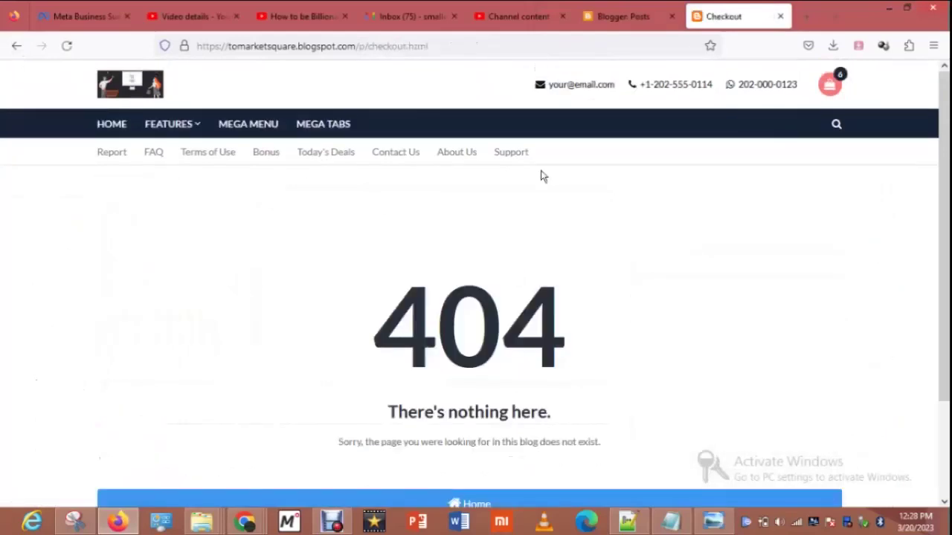
{"action": "left_click", "coordinate": [604, 7]}
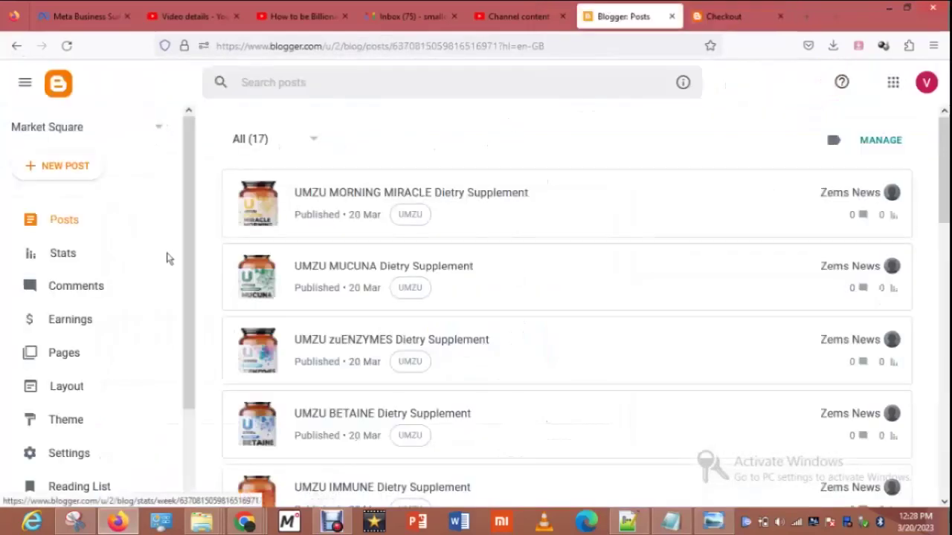
- Create a new page titled 'cart'
{"action": "left_click", "coordinate": [77, 358]}
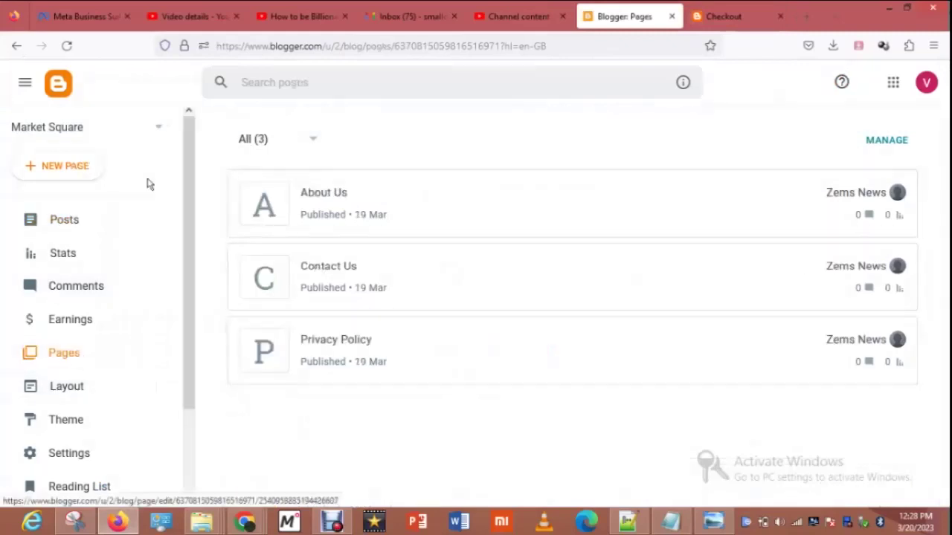
{"action": "left_click", "coordinate": [83, 171]}
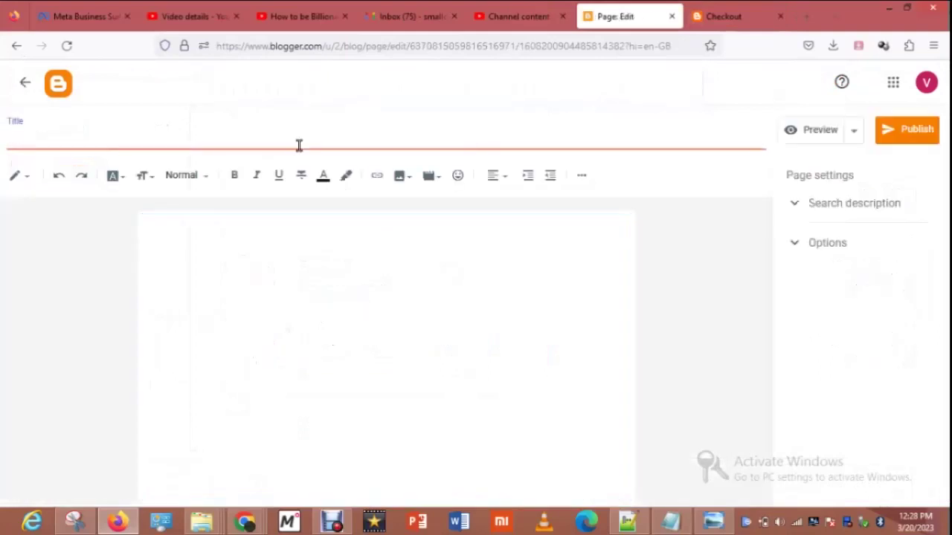
{"action": "type", "text": "cart"}
{"action": "double_click", "coordinate": [17, 140]}
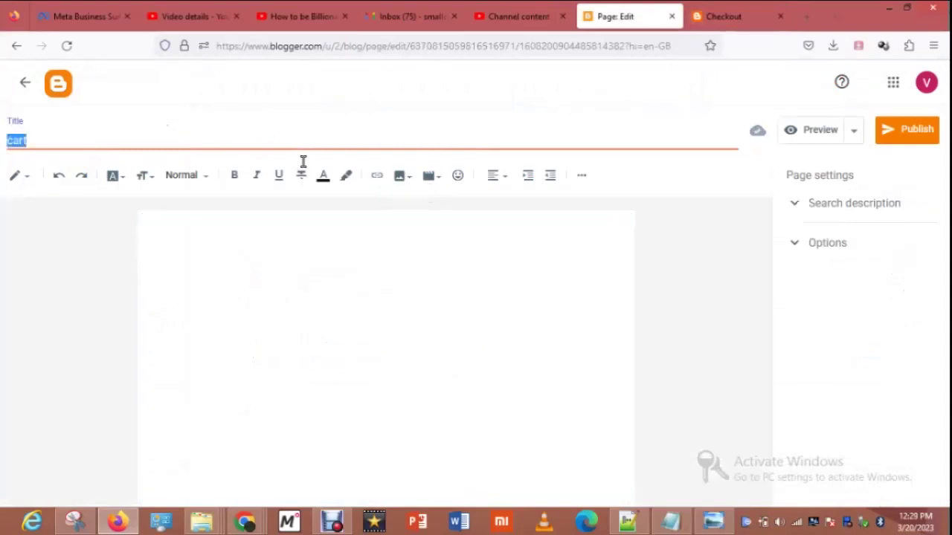
{"action": "left_click", "coordinate": [338, 141]}
- Set reader comments to 'Do not allow; show existing' and publish the cart page
{"action": "left_click", "coordinate": [801, 248]}
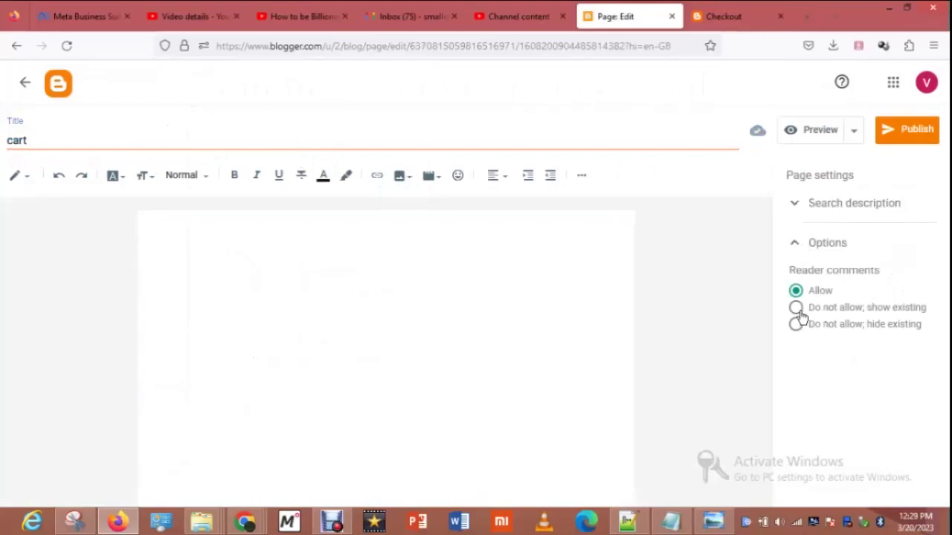
{"action": "left_click", "coordinate": [799, 311]}
{"action": "left_click", "coordinate": [912, 140]}
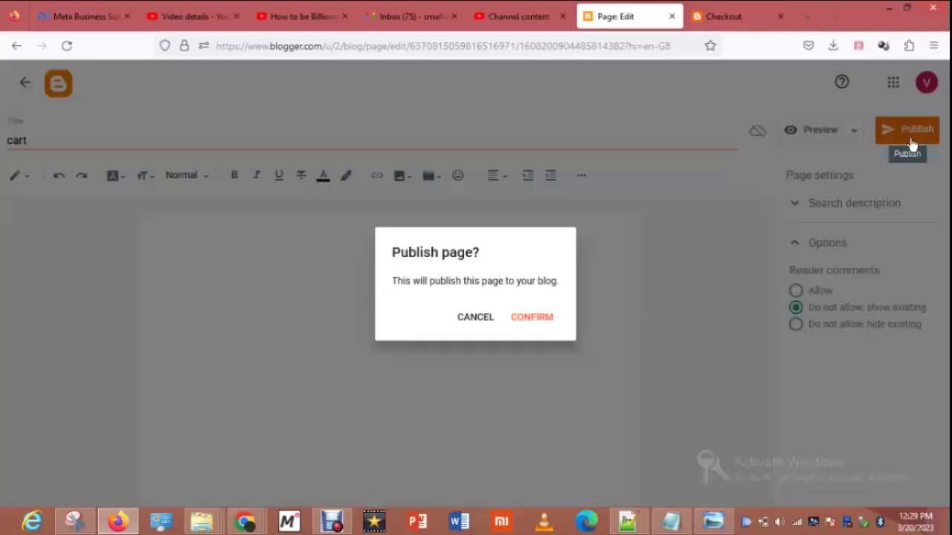
{"action": "left_click", "coordinate": [538, 324]}
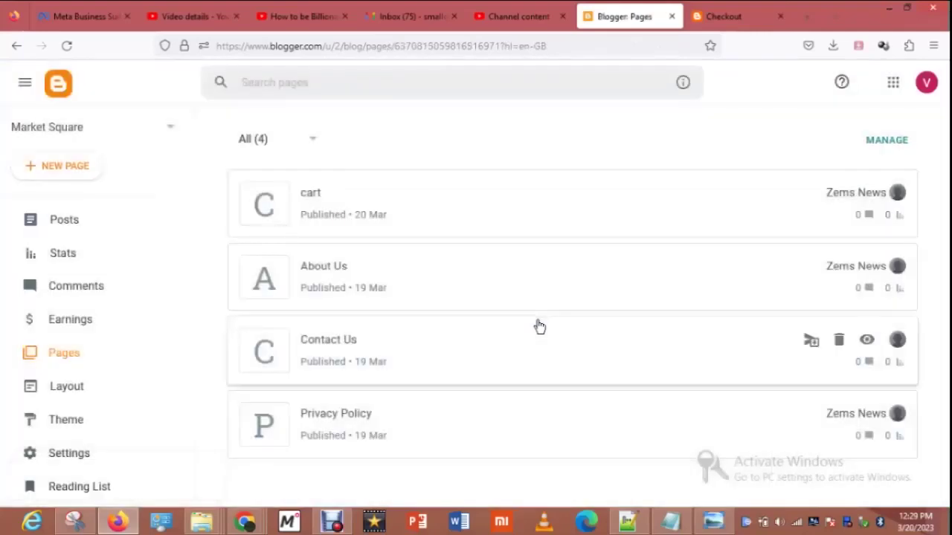
{"action": "left_click", "coordinate": [63, 175]}
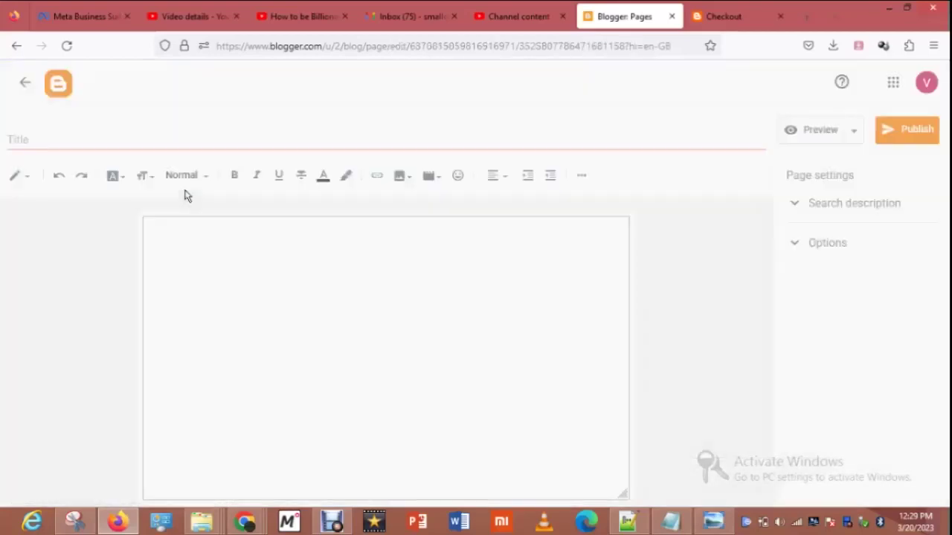
- Title the new page 'checkout'
{"action": "left_click", "coordinate": [172, 141]}
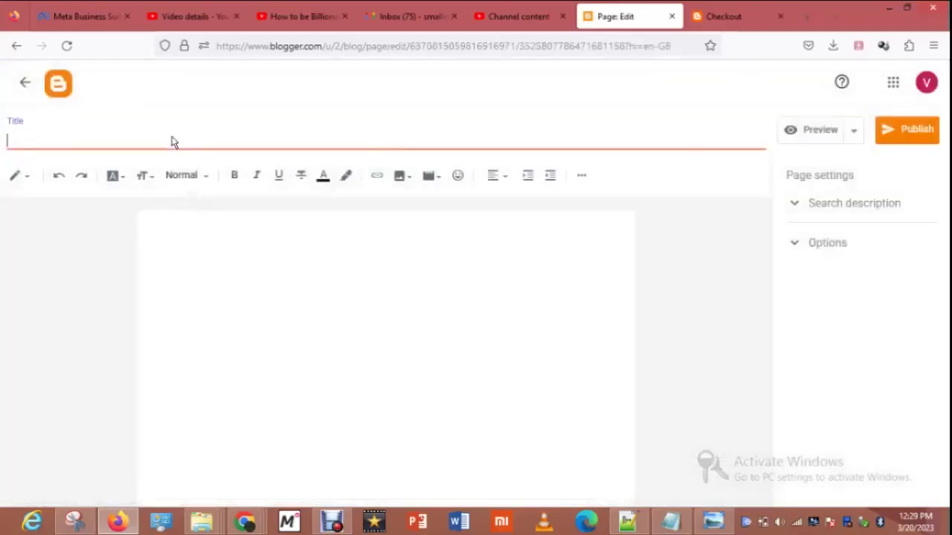
{"action": "type", "text": "checkout"}
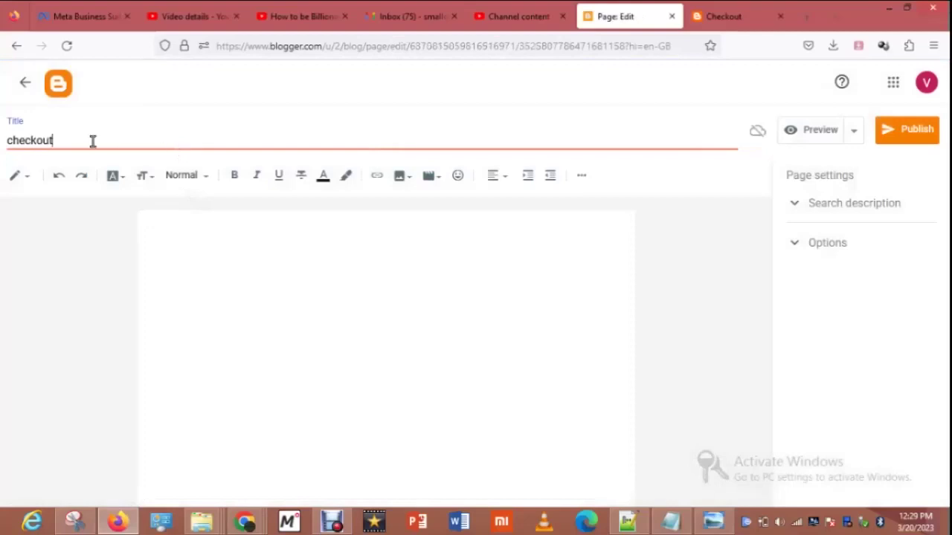
{"action": "double_click", "coordinate": [45, 141]}
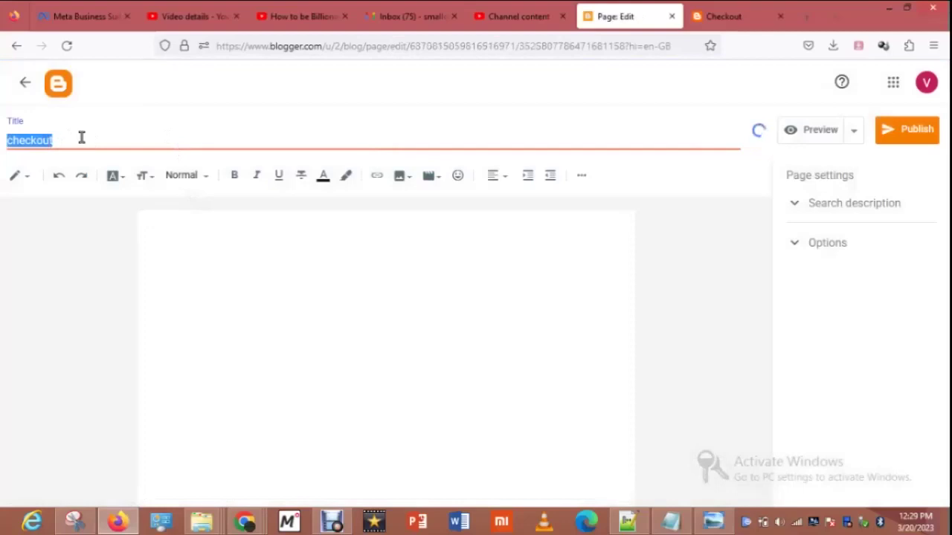
{"action": "left_click", "coordinate": [81, 138]}
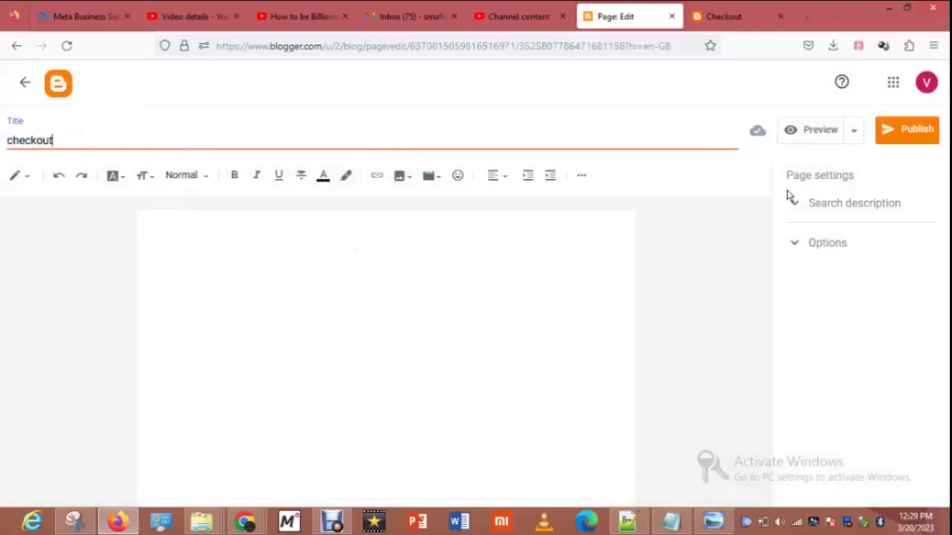
- Set reader comments to 'Do not allow; show existing' and publish the checkout page
{"action": "left_click", "coordinate": [796, 246]}
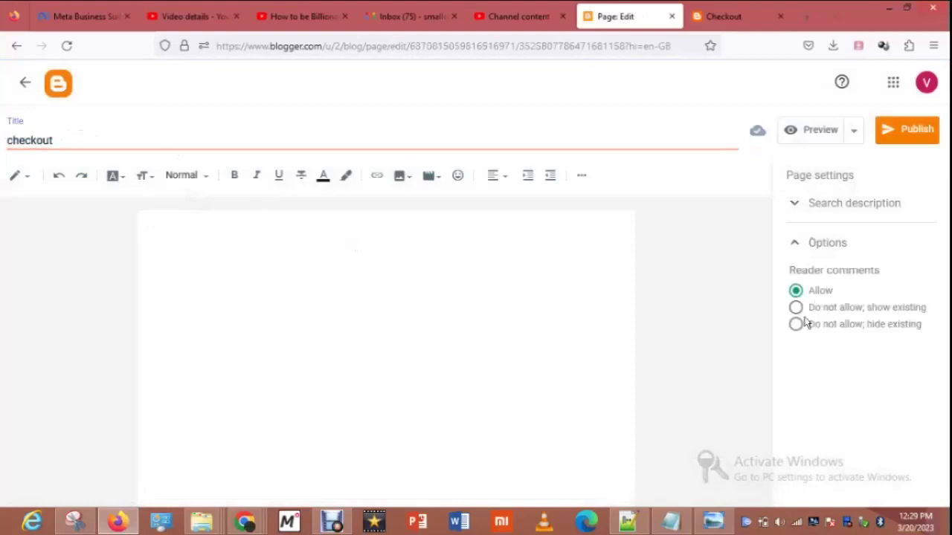
{"action": "left_click", "coordinate": [800, 310]}
{"action": "left_click", "coordinate": [905, 141]}
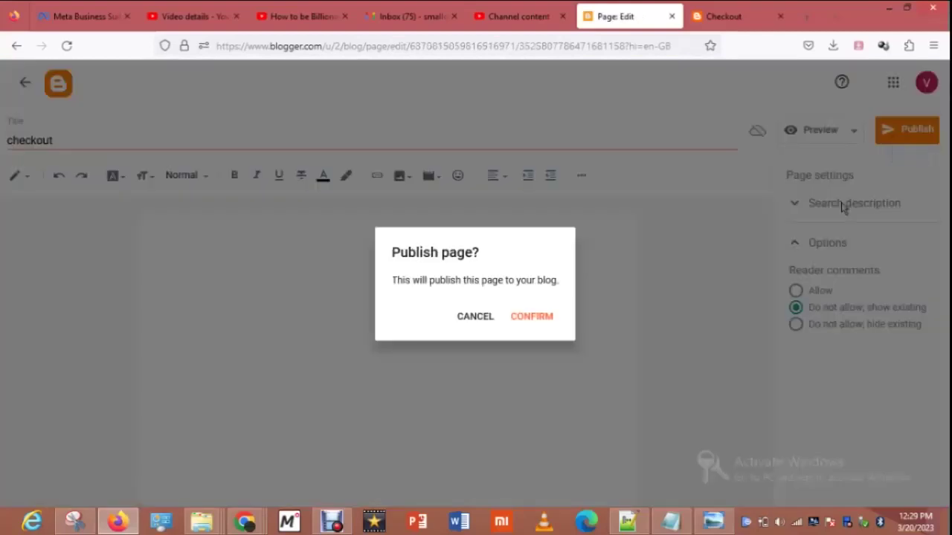
{"action": "left_click", "coordinate": [543, 319]}
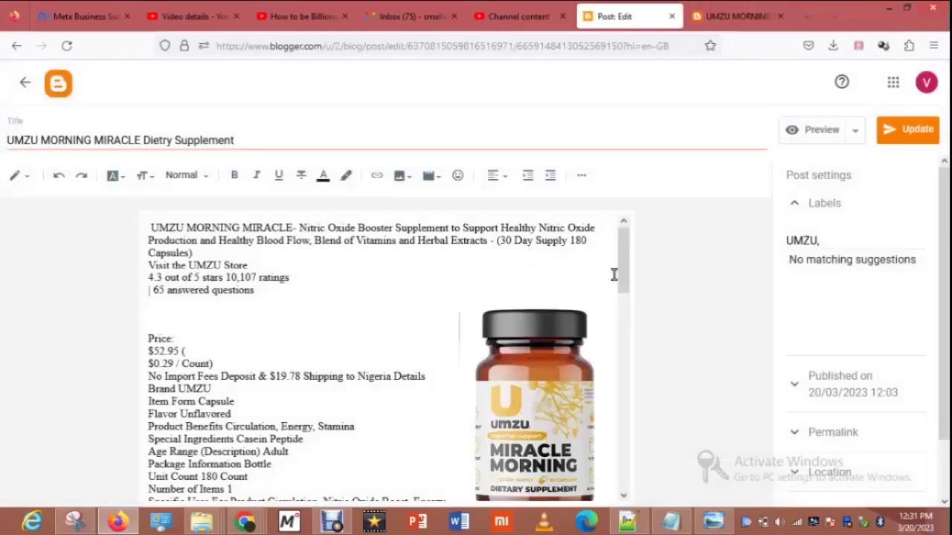
- Add a bold, struck-through price/$57 line below the ingredients list
{"action": "left_click_drag", "start_coordinate": [629, 269], "coordinate": [641, 459]}
{"action": "left_click", "coordinate": [309, 334]}
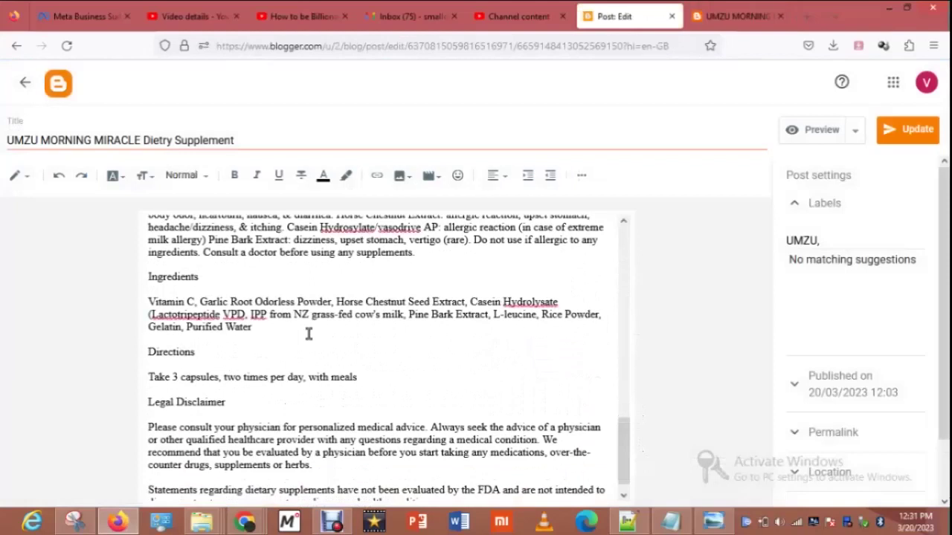
{"action": "key", "text": "Return"}
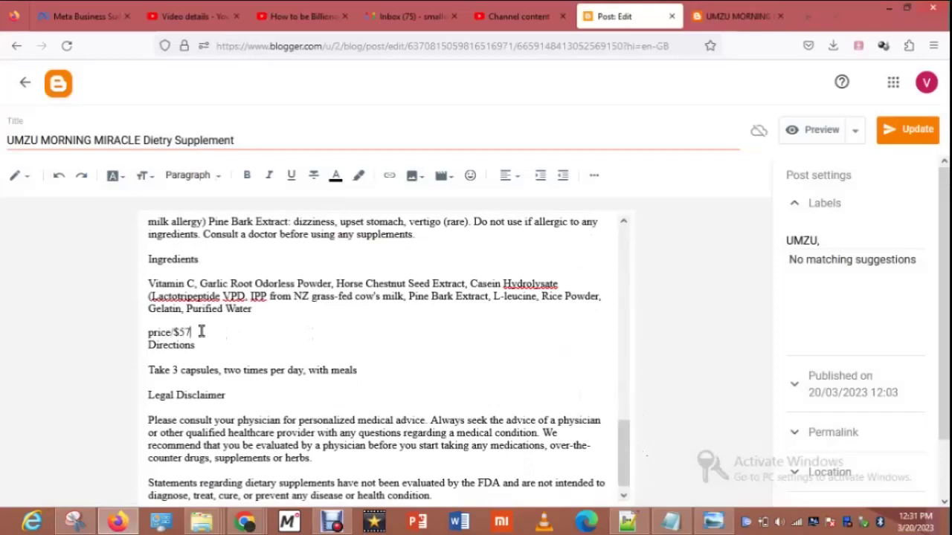
{"action": "key", "text": "Return"}
{"action": "left_click_drag", "start_coordinate": [197, 309], "coordinate": [125, 310]}
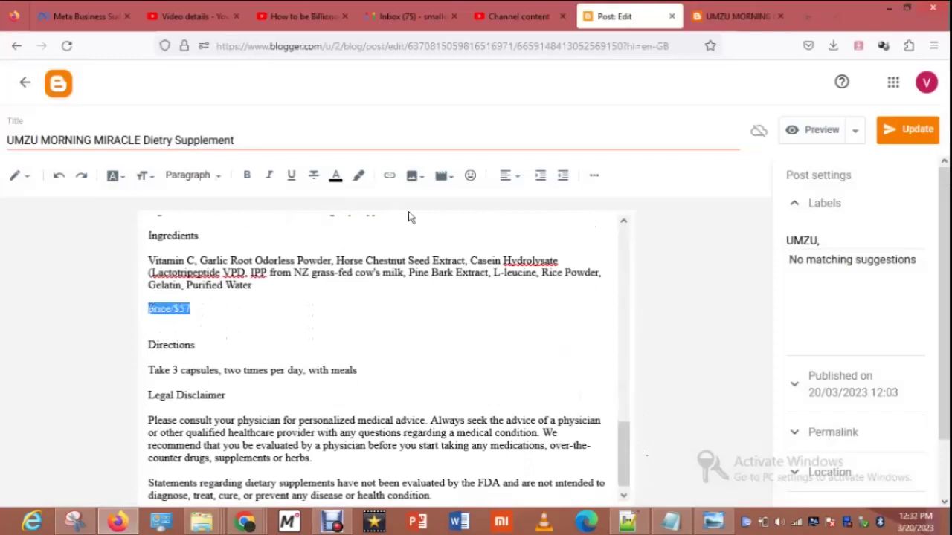
{"action": "left_click", "coordinate": [315, 179]}
{"action": "left_click", "coordinate": [249, 180]}
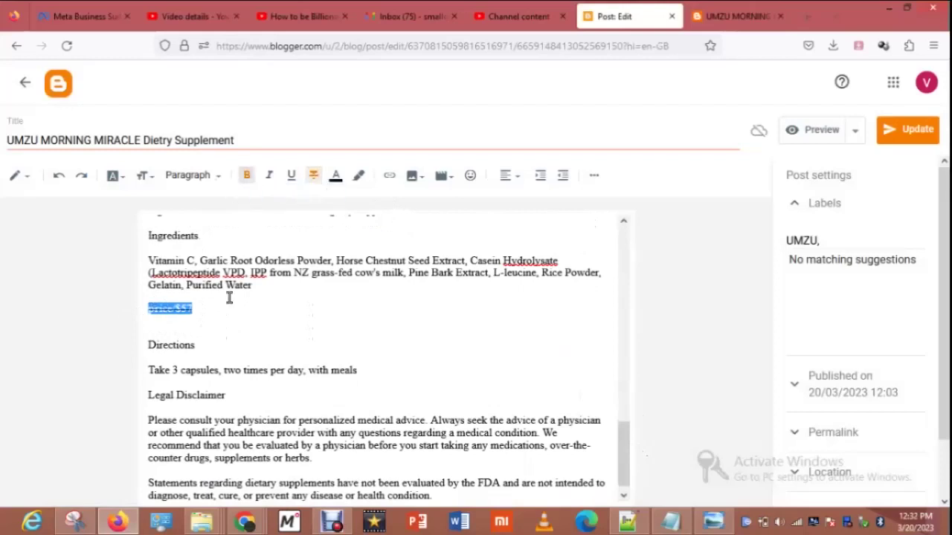
{"action": "left_click", "coordinate": [200, 310]}
{"action": "key", "text": "Return"}
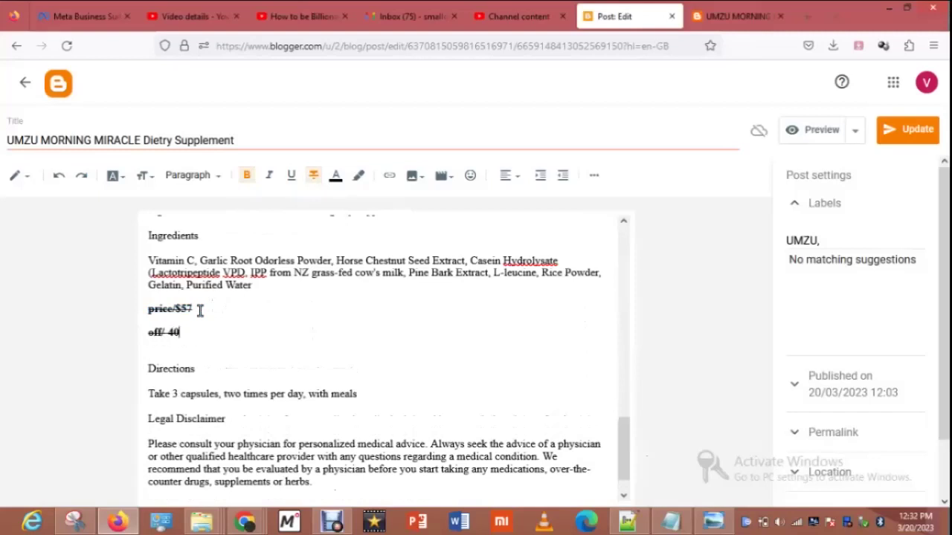
- Add the off/ 40% and size/34/46/50 lines and update the product post
{"action": "type", "text": "%"}
{"action": "key", "text": "Return"}
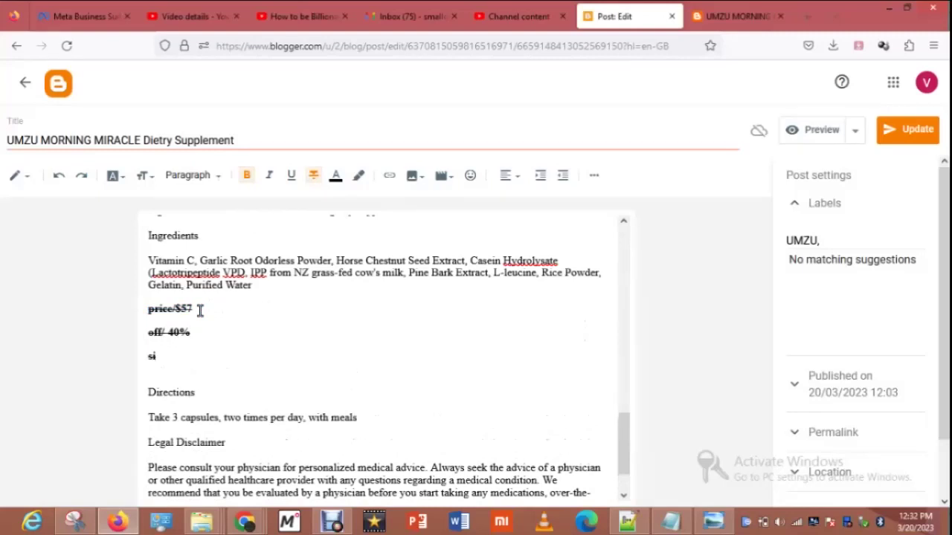
{"action": "type", "text": "size/34/46/50"}
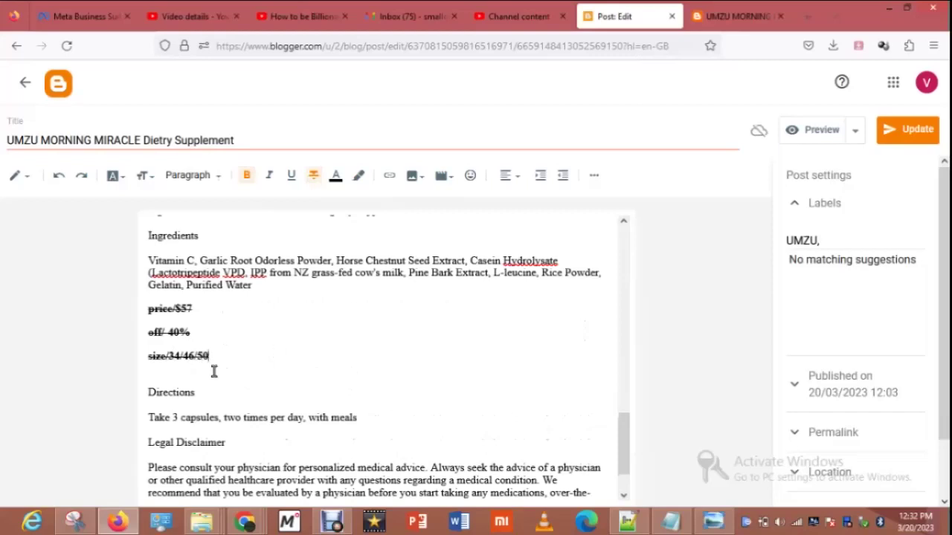
{"action": "left_click_drag", "start_coordinate": [213, 358], "coordinate": [148, 307]}
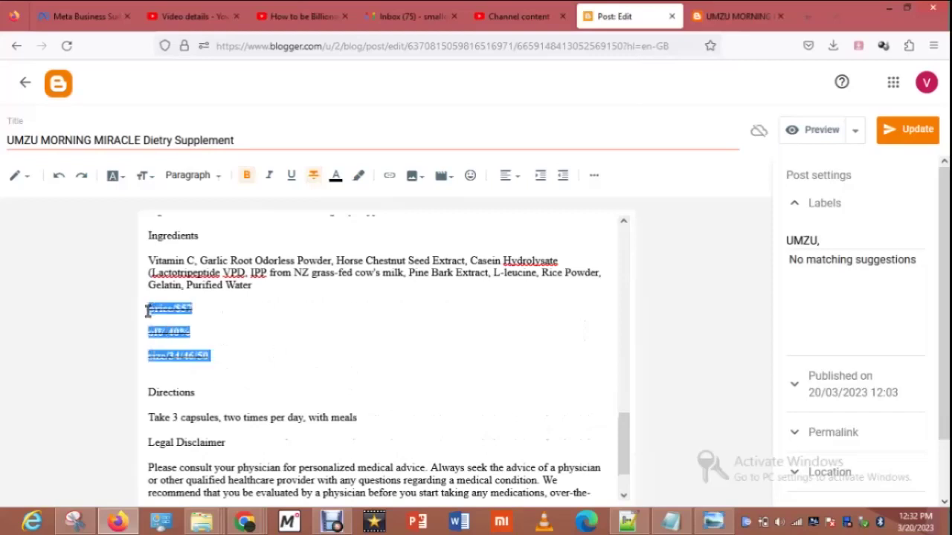
{"action": "left_click", "coordinate": [260, 318]}
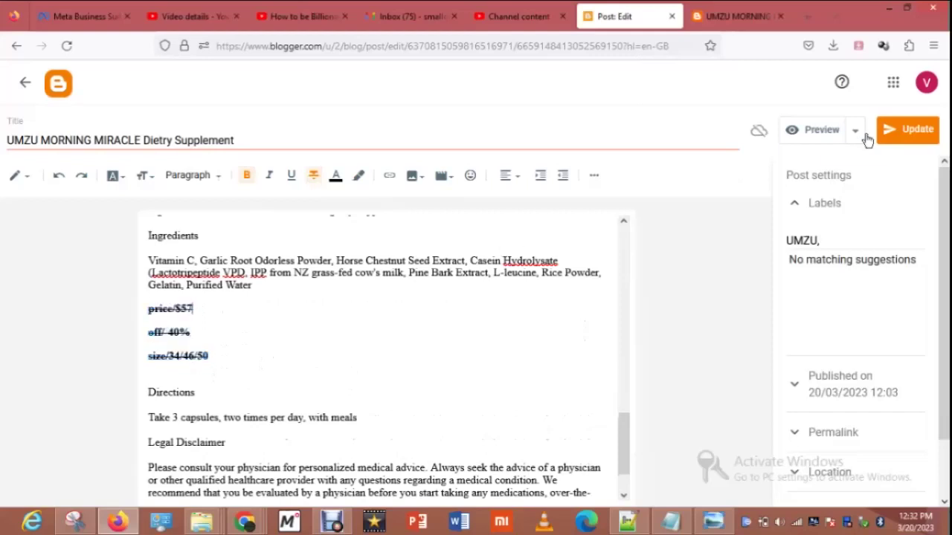
{"action": "left_click", "coordinate": [907, 132]}
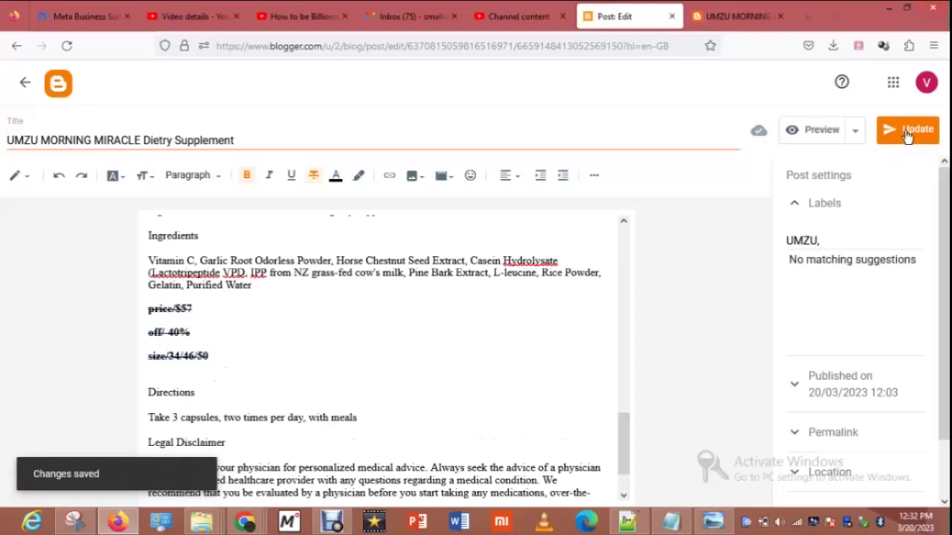
{"action": "left_click", "coordinate": [746, 21]}
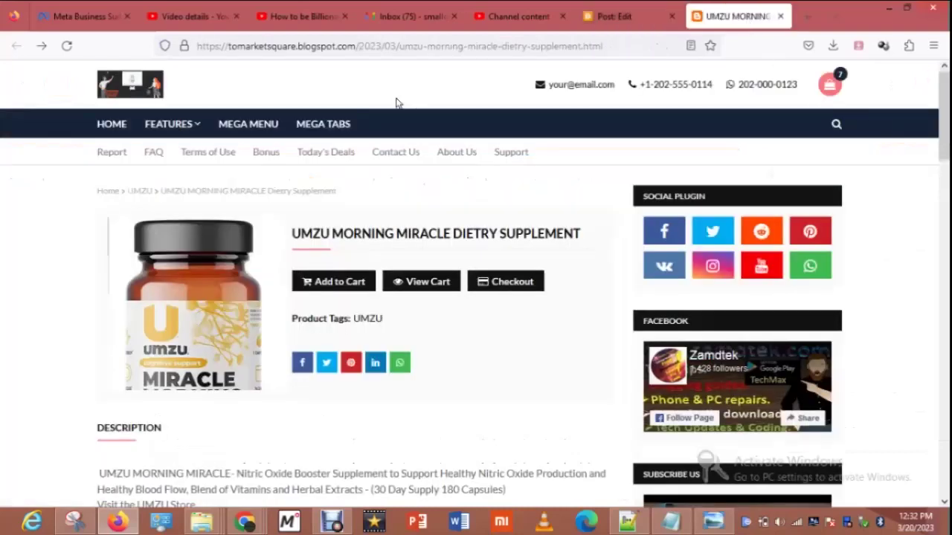
- Go to the Market Square homepage and open the Miracle Morning product page
{"action": "left_click", "coordinate": [113, 125]}
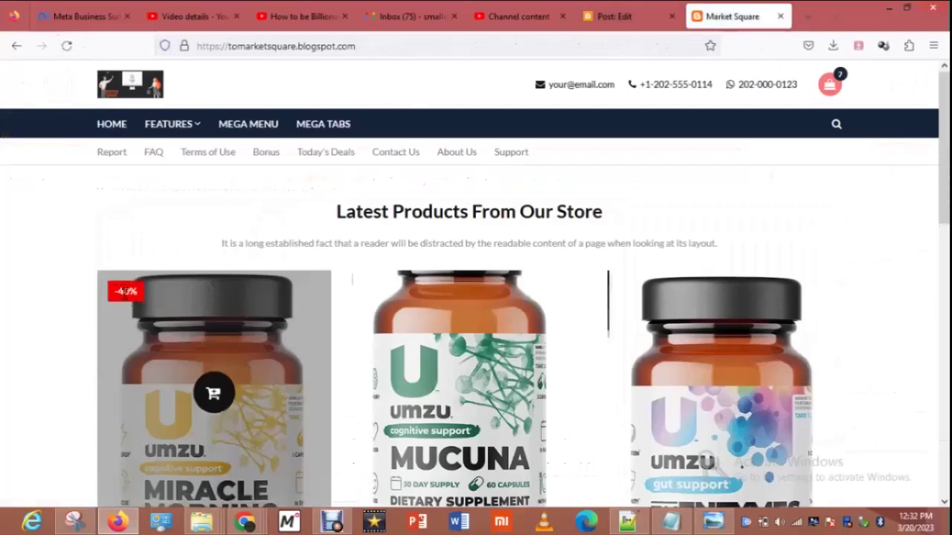
{"action": "left_click", "coordinate": [624, 9]}
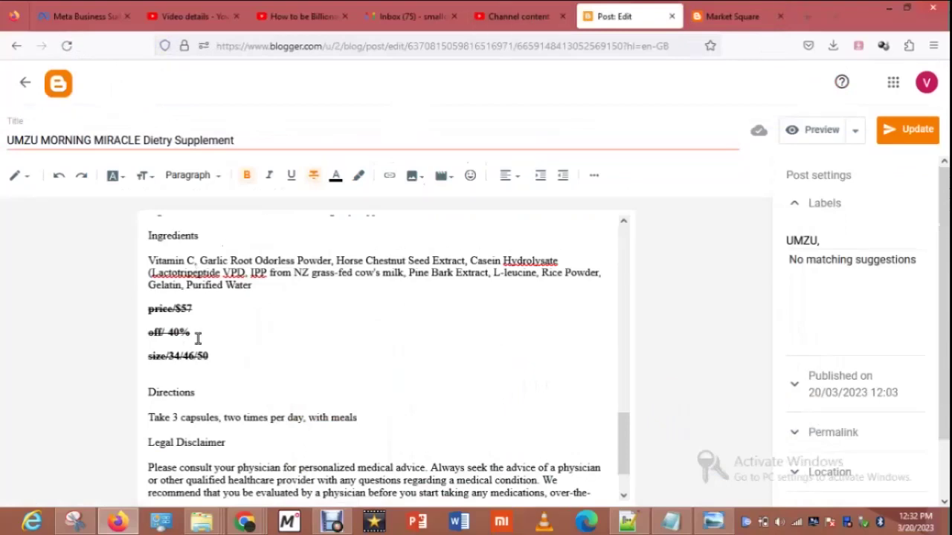
{"action": "left_click_drag", "start_coordinate": [198, 339], "coordinate": [142, 333]}
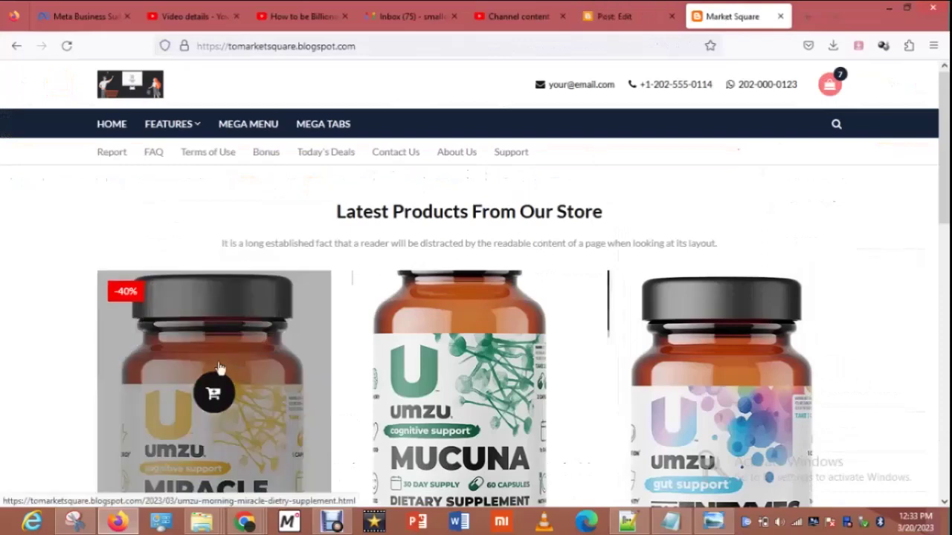
{"action": "left_click", "coordinate": [220, 368]}
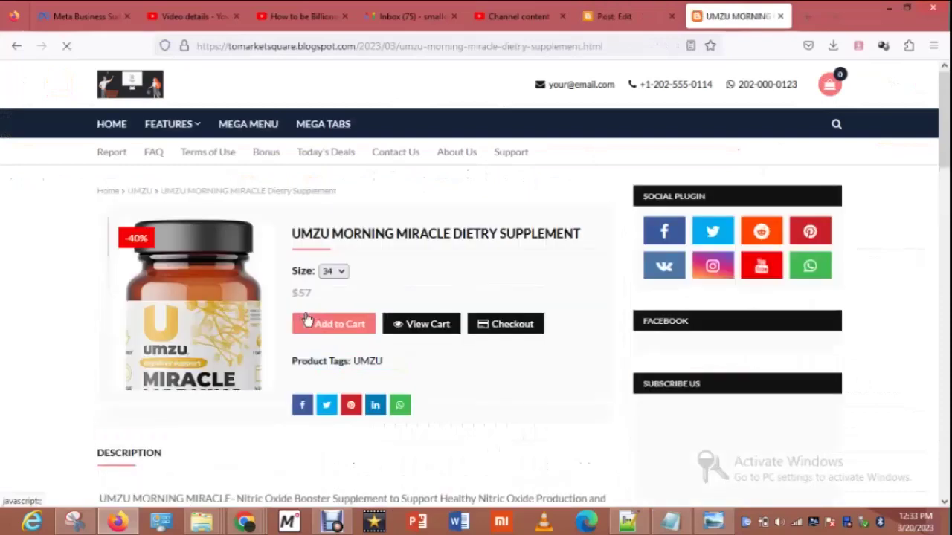
- Keep size 34, add the Miracle Morning product to the cart, and view the cart
{"action": "left_click", "coordinate": [342, 273]}
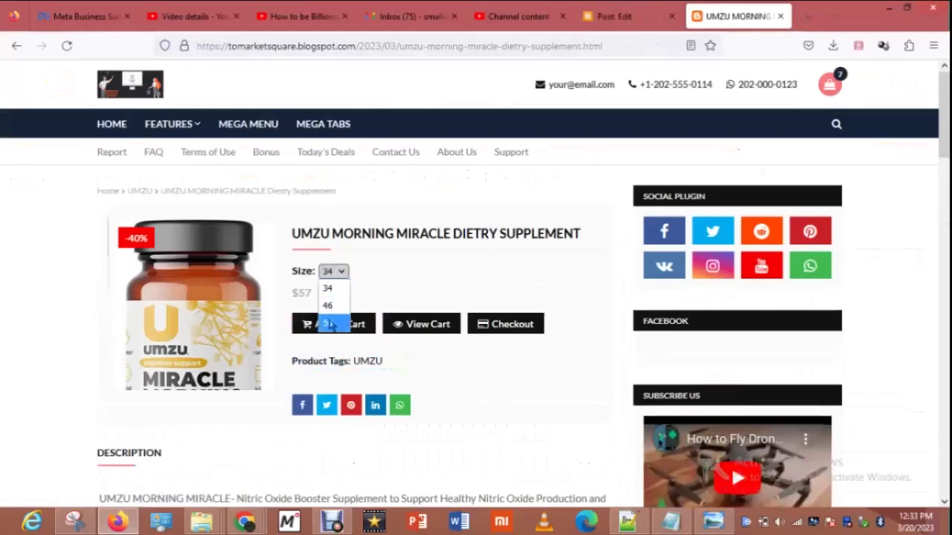
{"action": "left_click", "coordinate": [336, 296]}
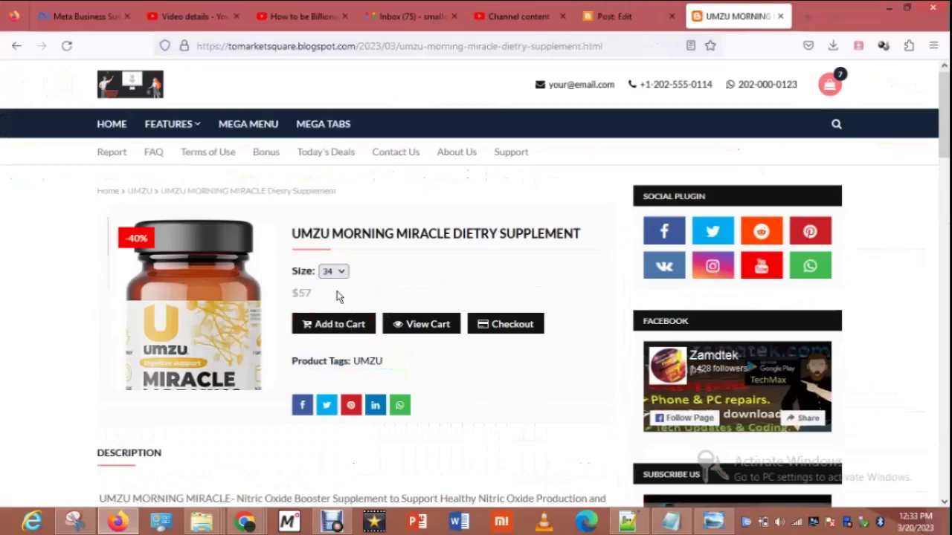
{"action": "left_click_drag", "start_coordinate": [319, 294], "coordinate": [289, 296]}
{"action": "left_click", "coordinate": [322, 300]}
{"action": "left_click", "coordinate": [363, 324]}
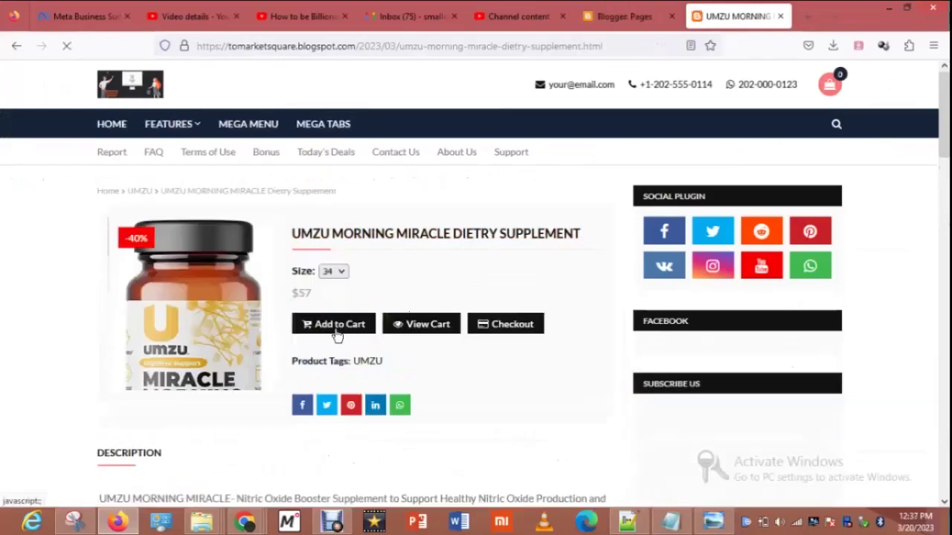
{"action": "left_click", "coordinate": [347, 327]}
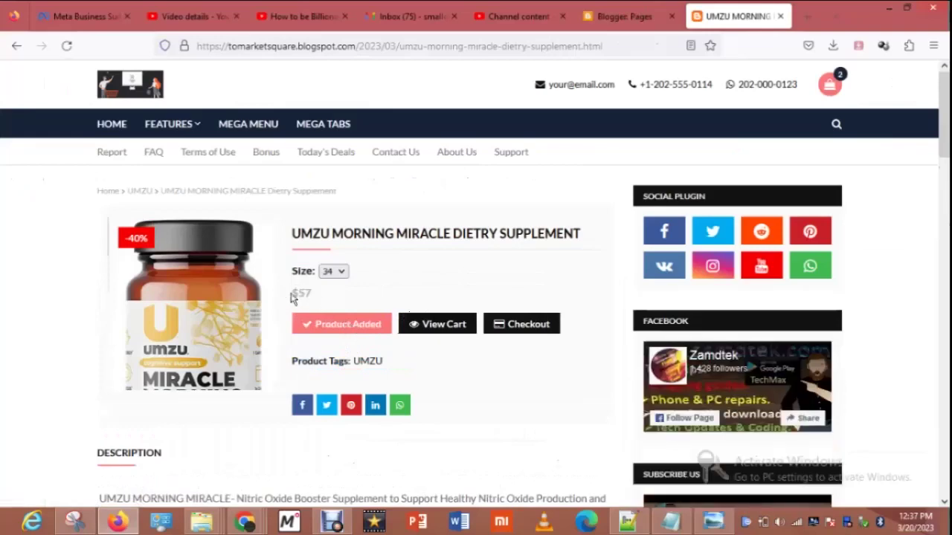
{"action": "left_click", "coordinate": [452, 325]}
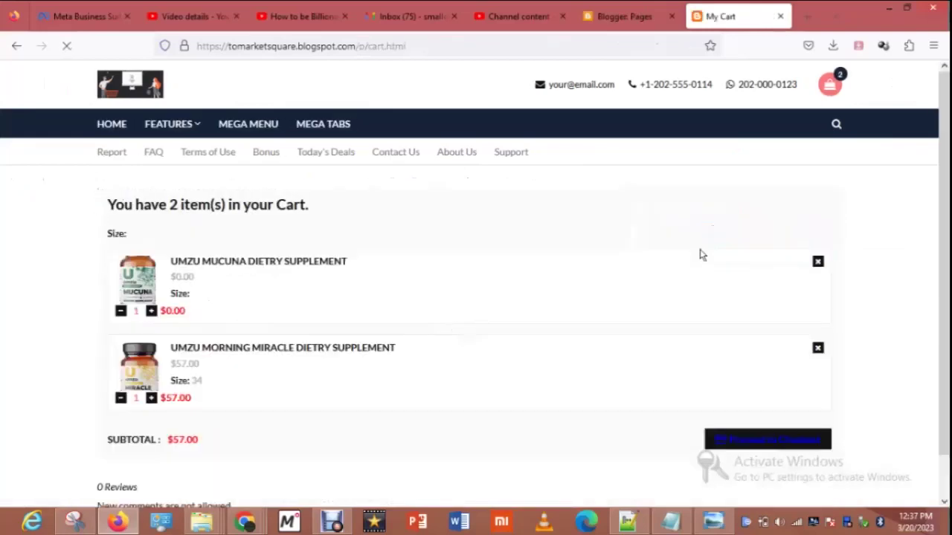
- Remove the Mucuna item from the cart and proceed to checkout
{"action": "scroll", "coordinate": [938, 175], "scroll_direction": "down", "scroll_amount": 2}
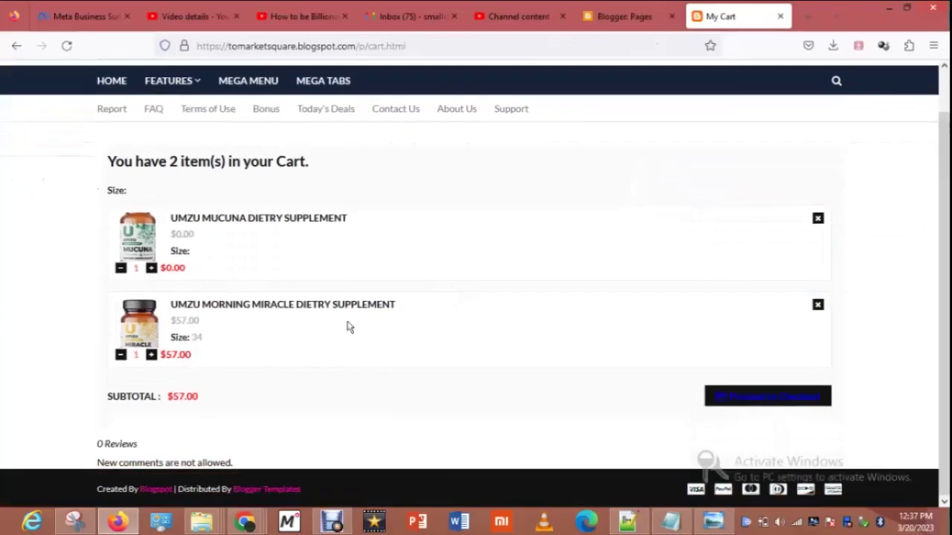
{"action": "left_click", "coordinate": [818, 219]}
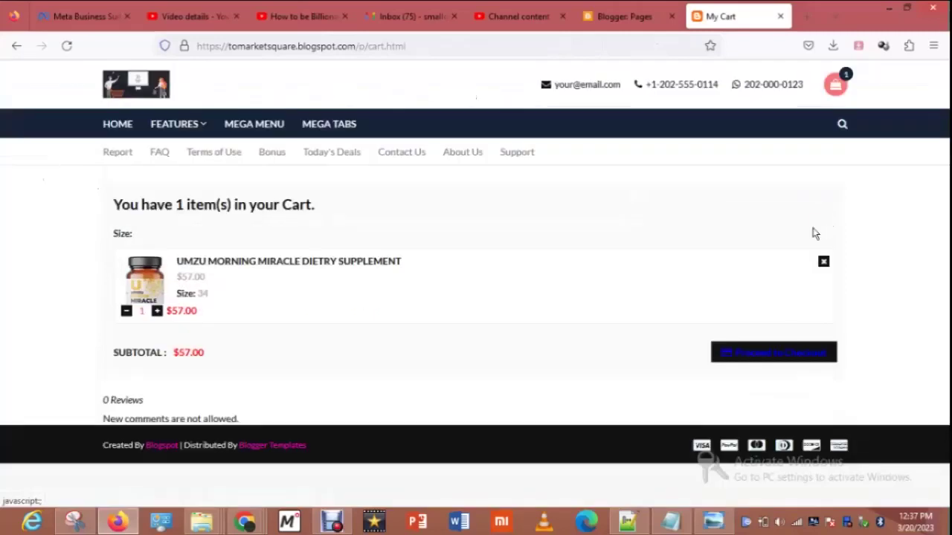
{"action": "left_click", "coordinate": [778, 354]}
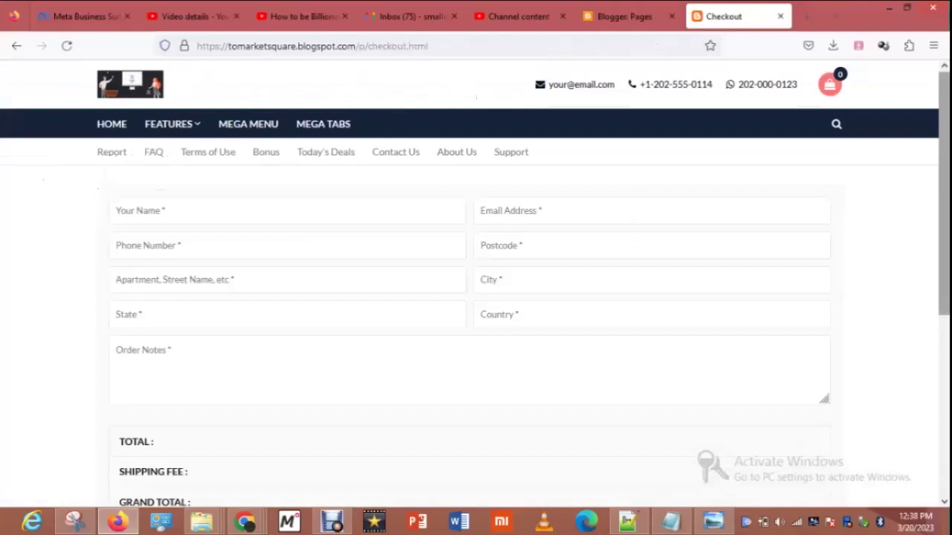
- Select UPI Transfer as the payment method for the $67.00 order
{"action": "scroll", "coordinate": [476, 283], "scroll_direction": "down", "scroll_amount": 2}
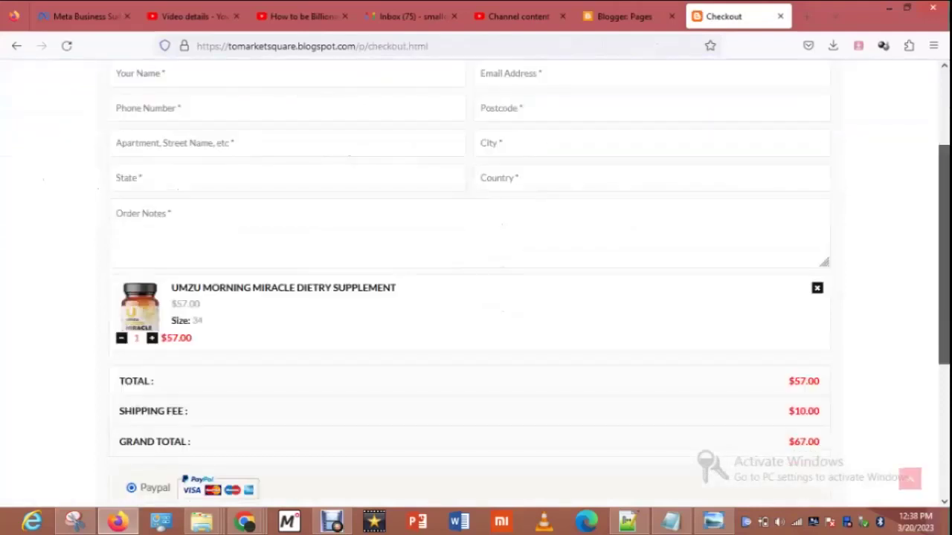
{"action": "scroll", "coordinate": [324, 254], "scroll_direction": "down", "scroll_amount": 1}
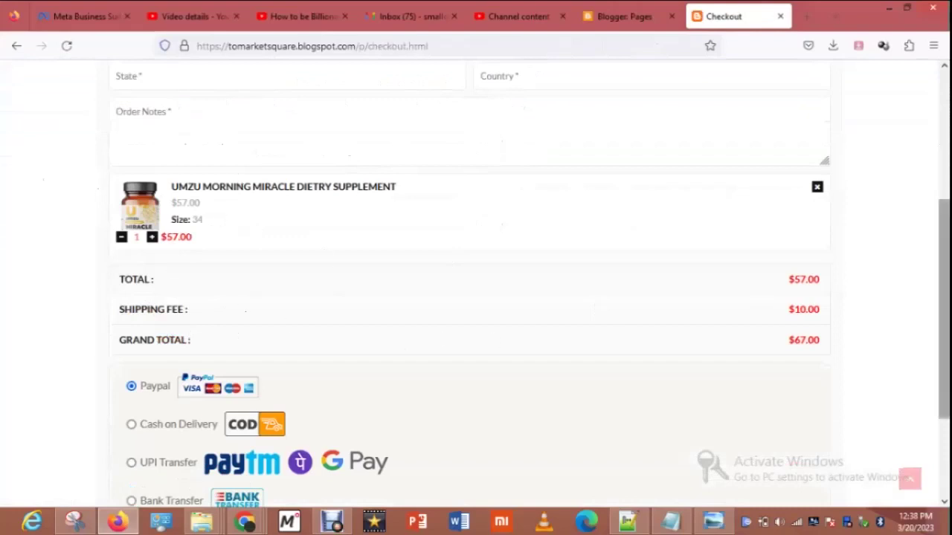
{"action": "scroll", "coordinate": [943, 335], "scroll_direction": "down", "scroll_amount": 3}
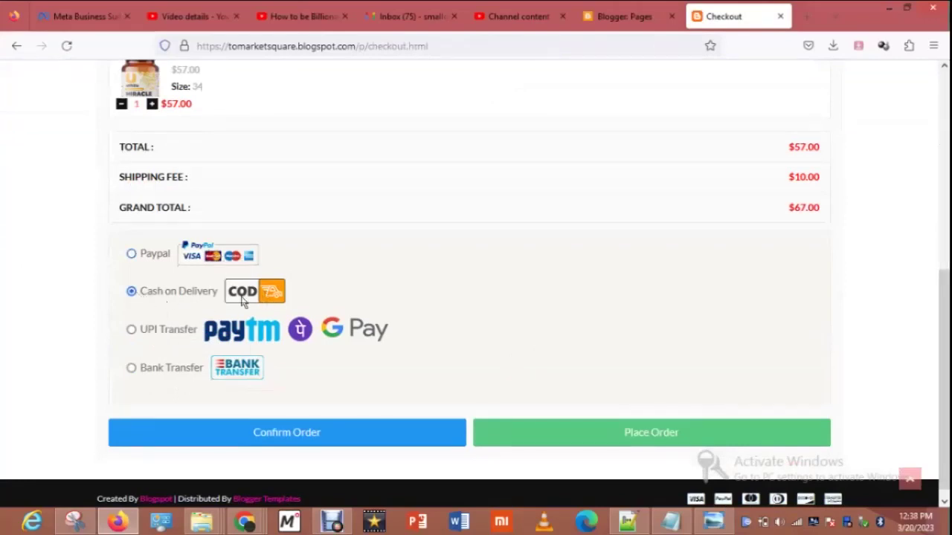
{"action": "left_click", "coordinate": [135, 332]}
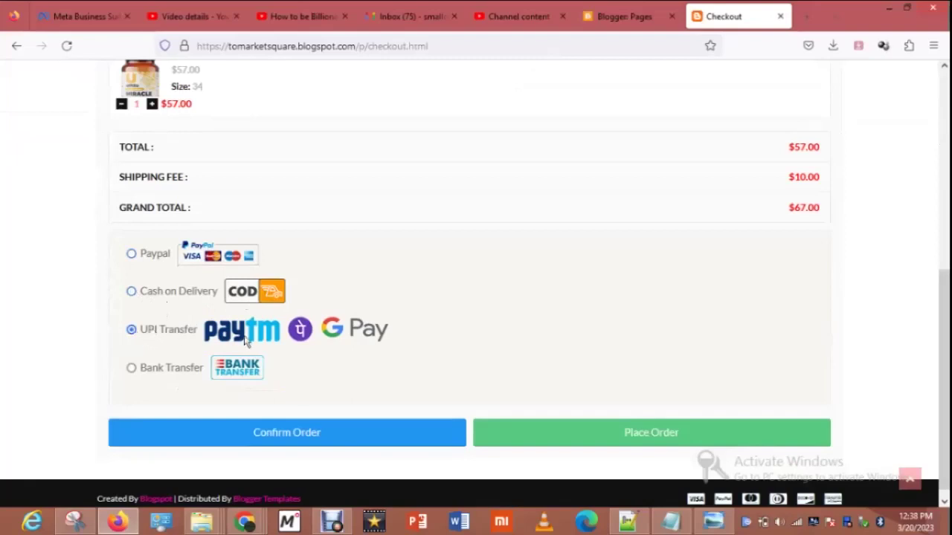